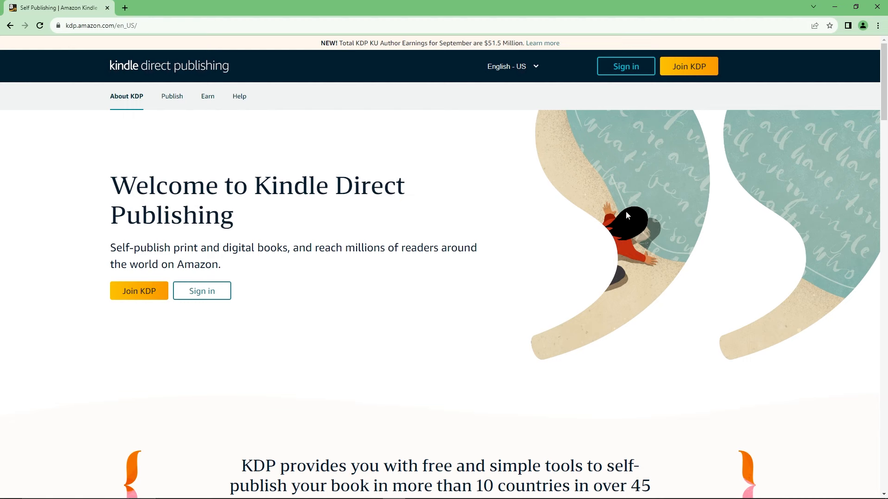
- Start a new KDP account and fill in the name, email, password and password confirmation
click(687, 74)
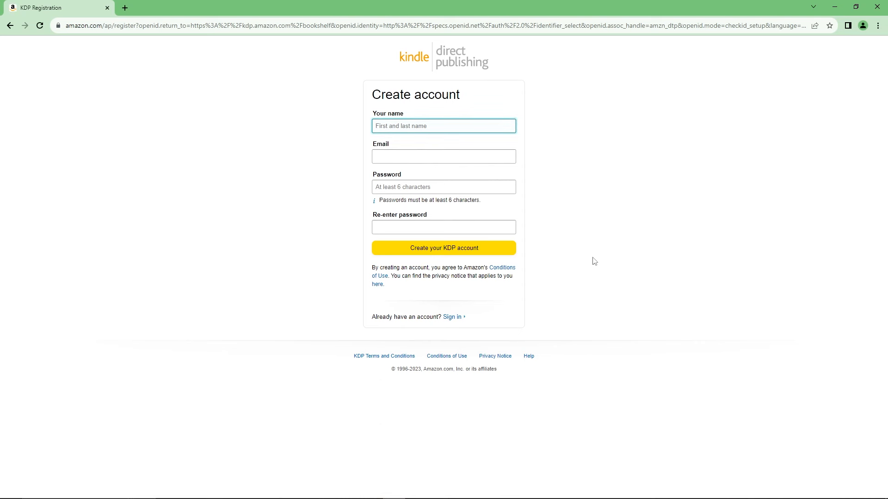
click(563, 178)
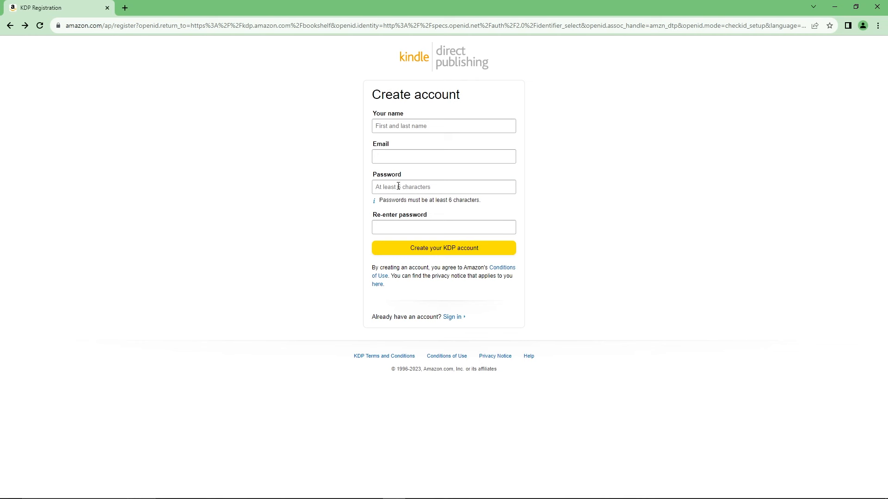
click(407, 126)
click(428, 143)
click(412, 153)
key(ctrl+v)
click(412, 189)
text(••••••••••••)
key(Tab)
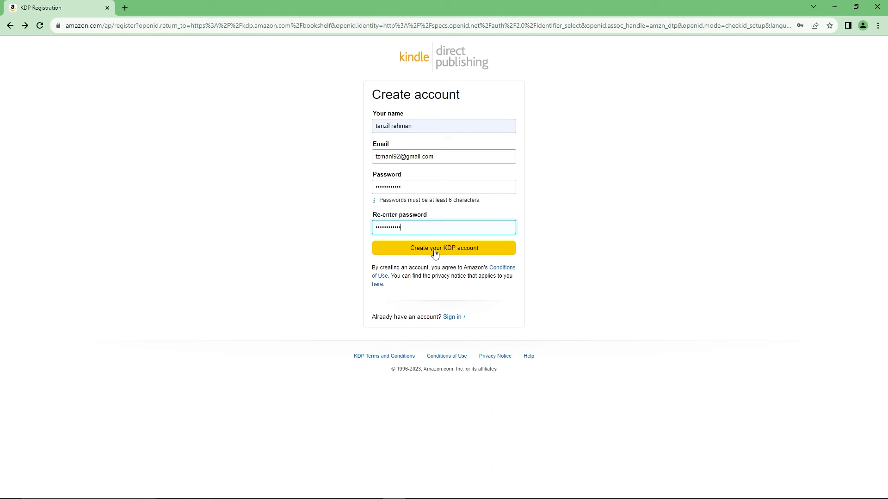
- Submit the new KDP account, save the password in the browser, and pick the bear tile to pass the puzzle
click(449, 252)
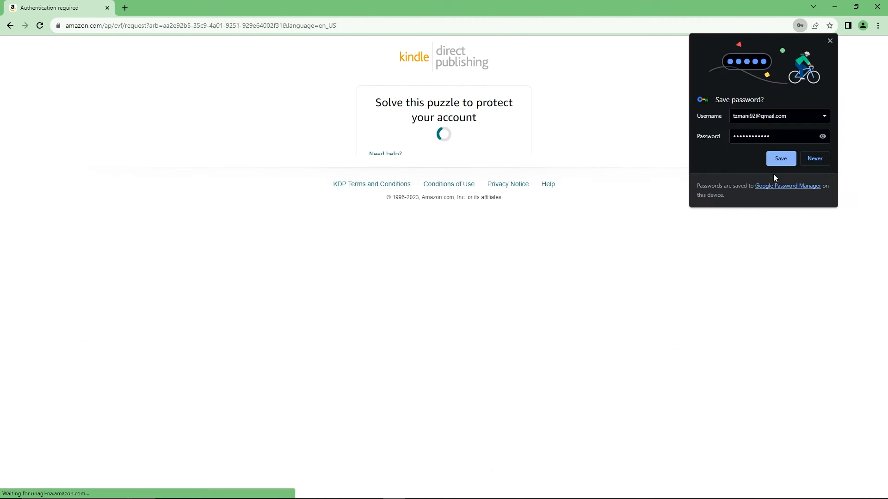
click(780, 158)
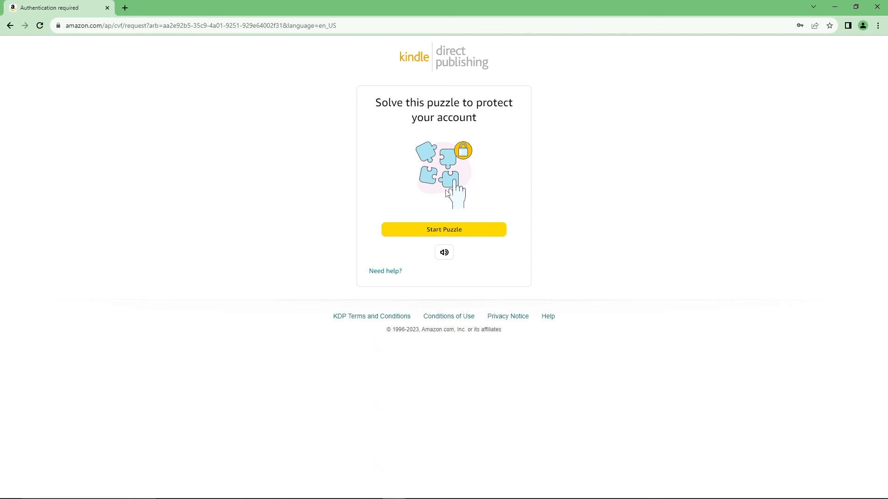
click(465, 232)
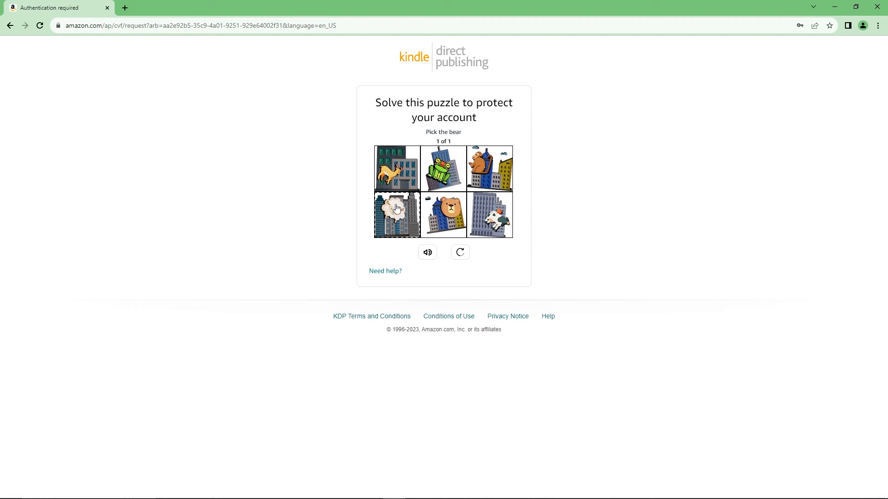
click(446, 222)
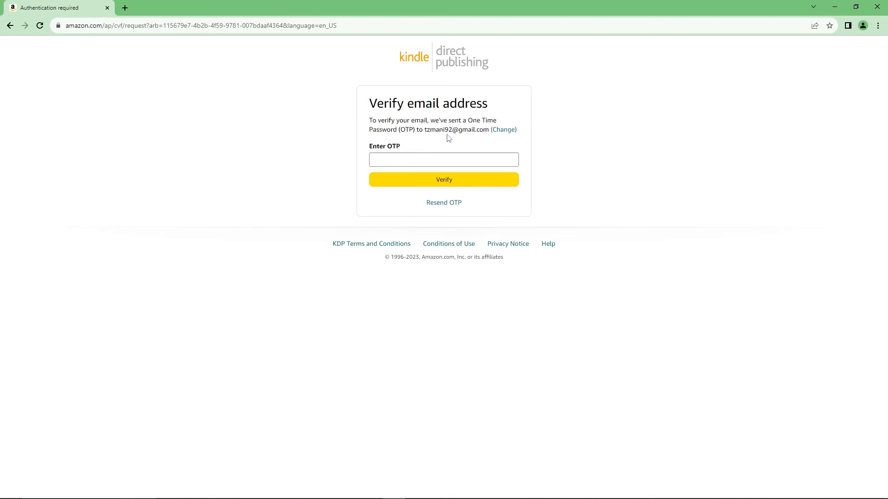
- Copy the one-time code from Amazon's Gmail message and enter it to verify the KDP email
key(alt+Tab)
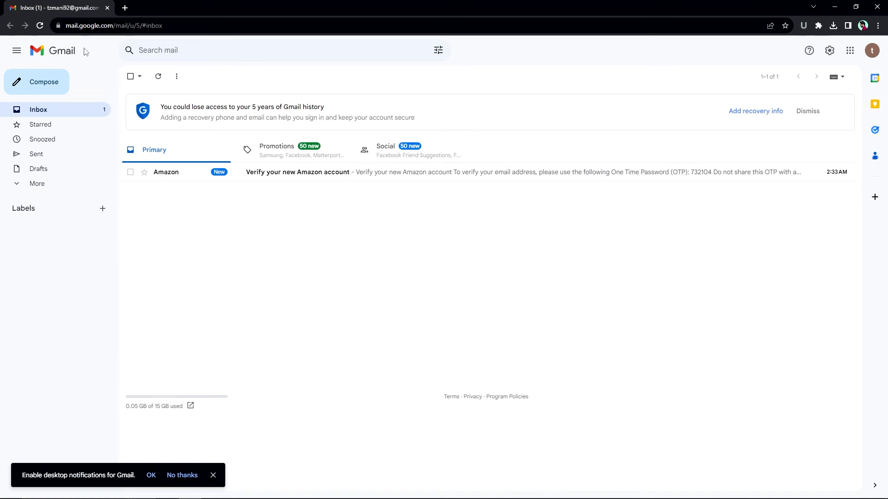
click(298, 174)
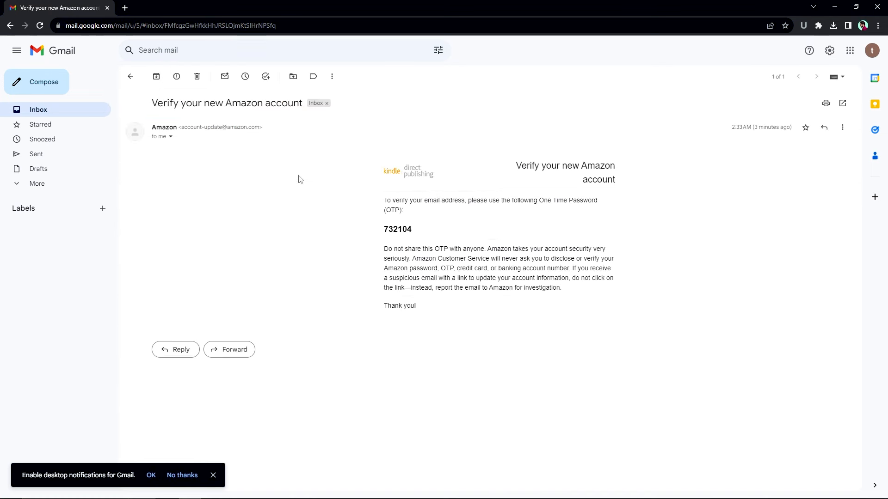
double_click(404, 230)
key(ctrl+c)
key(alt+Tab)
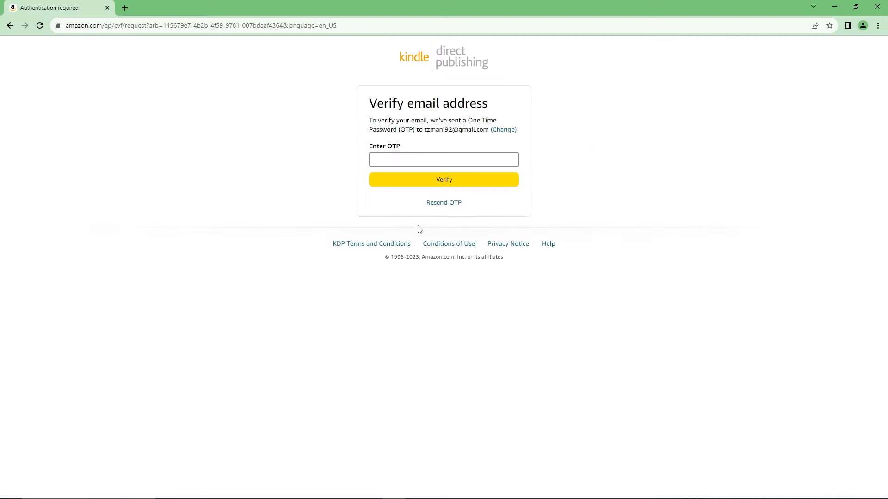
click(438, 157)
key(ctrl+v)
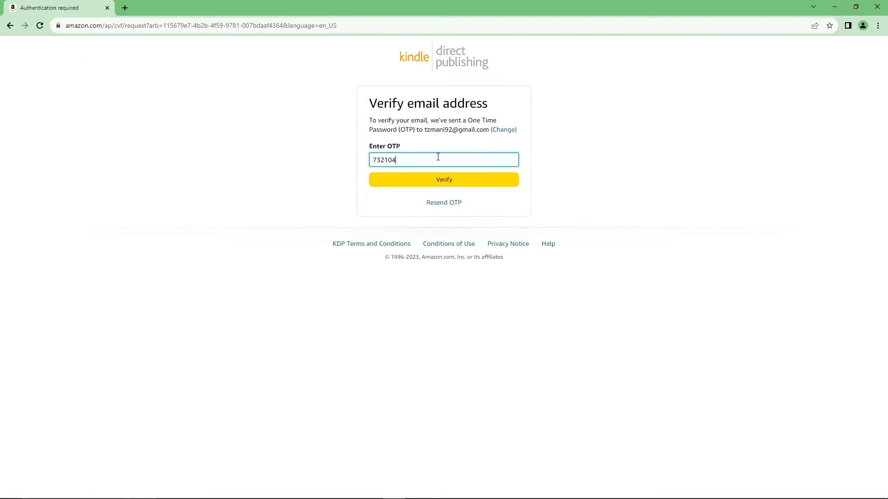
click(459, 180)
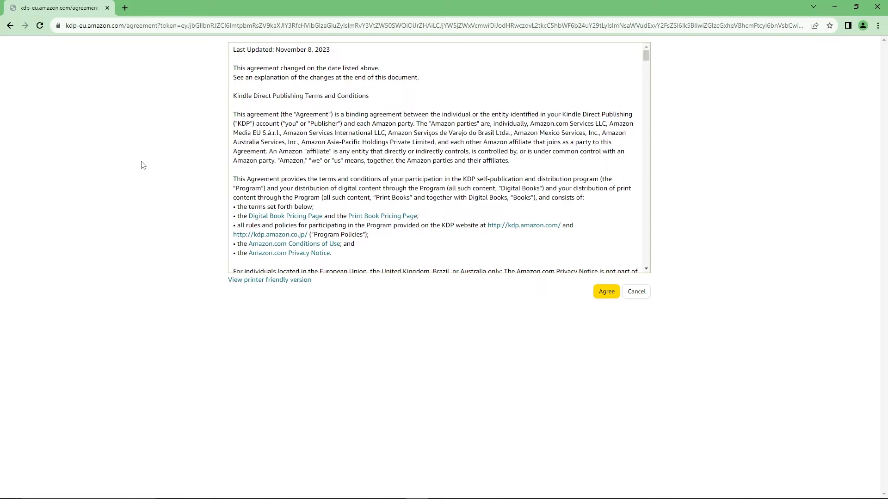
- Scroll to the end of the KDP Terms and Conditions and agree to them
scroll(380, 213, down, 10)
scroll(454, 181, down, 10)
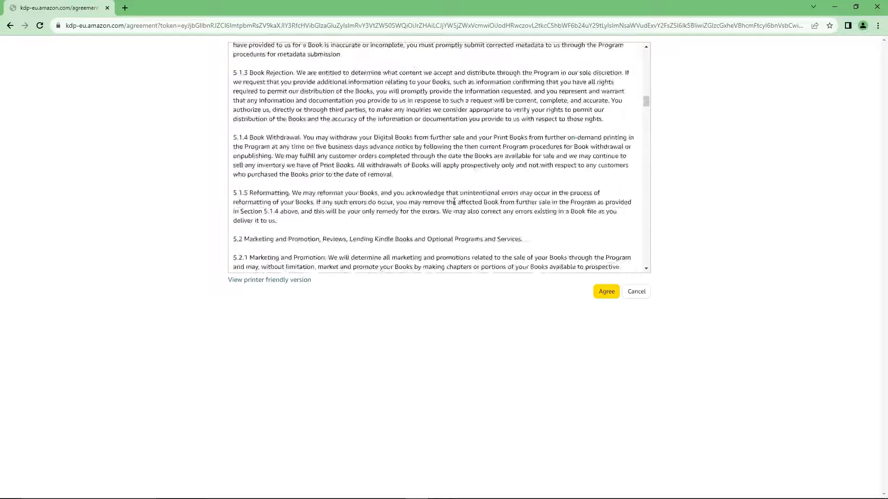
drag(646, 133, 639, 277)
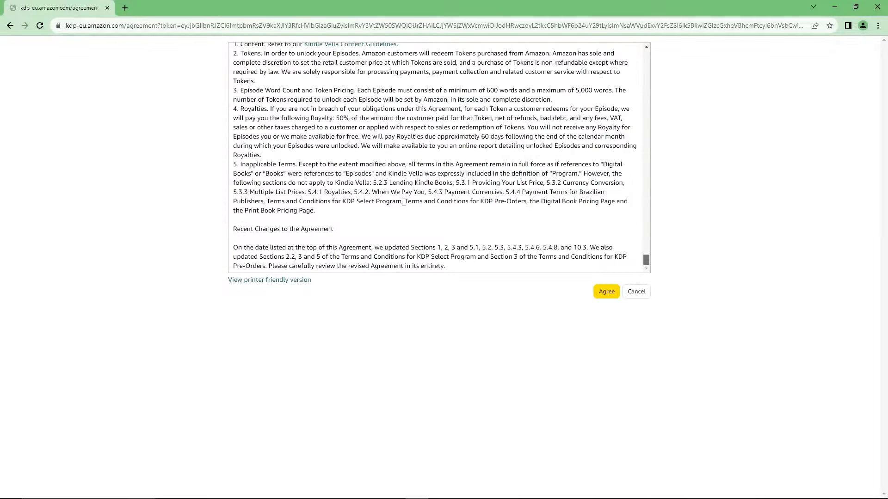
click(607, 292)
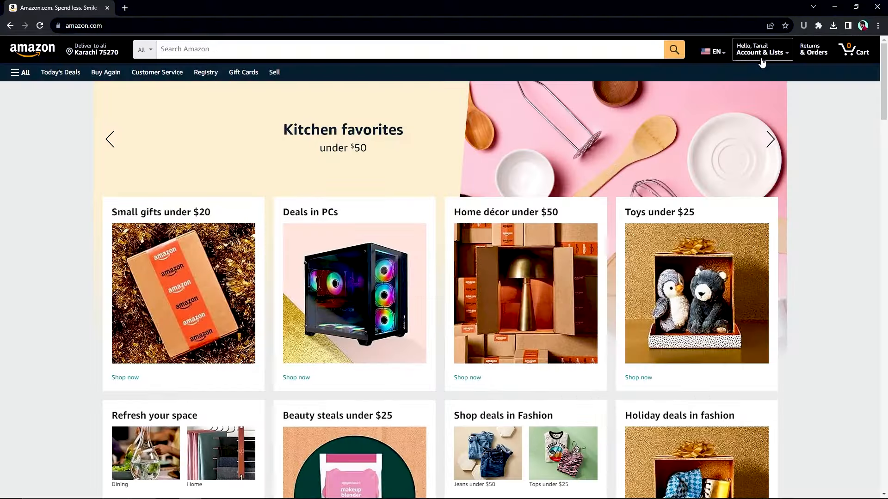
- Go to Login & security under Account & Lists and re-sign in with the saved password
mouse_move(762, 60)
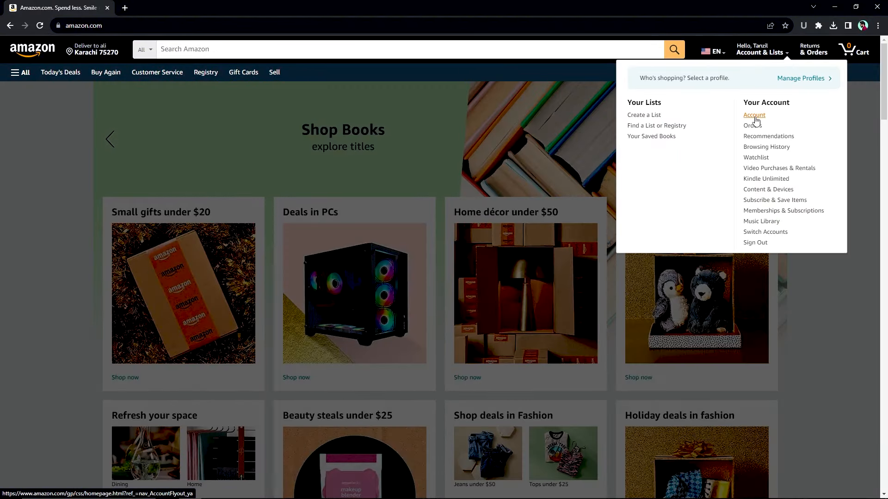
click(754, 115)
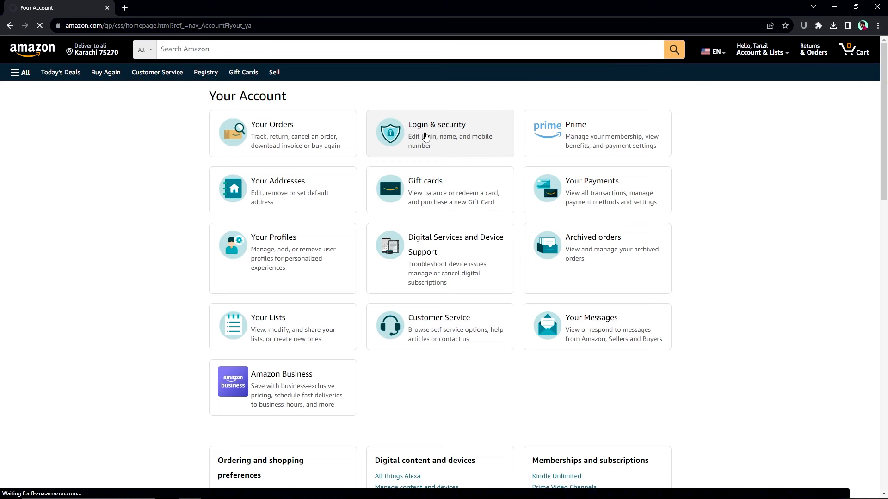
click(448, 130)
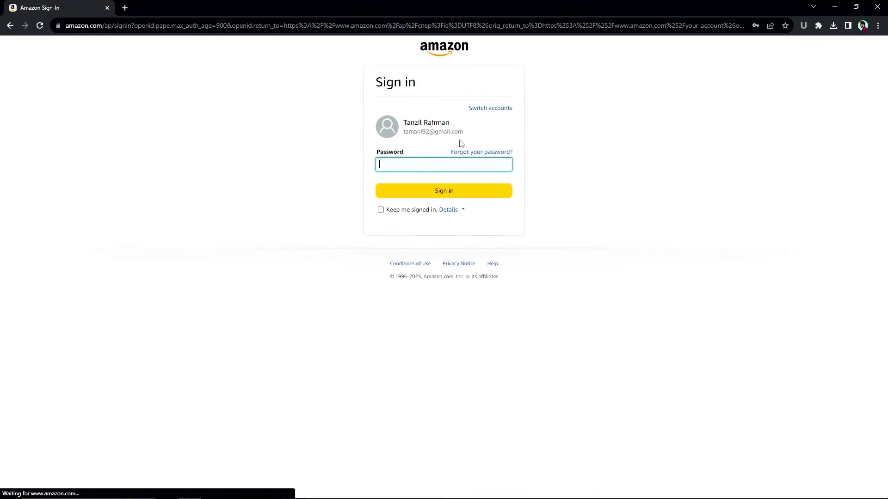
click(430, 167)
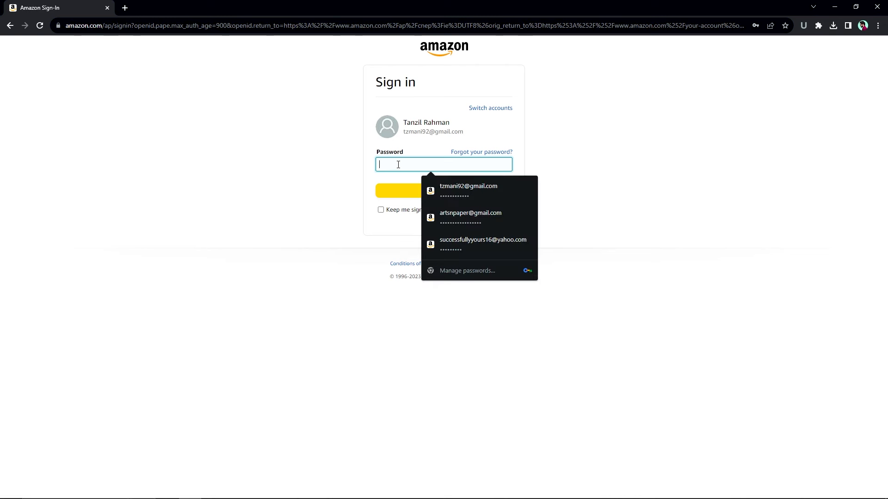
click(455, 198)
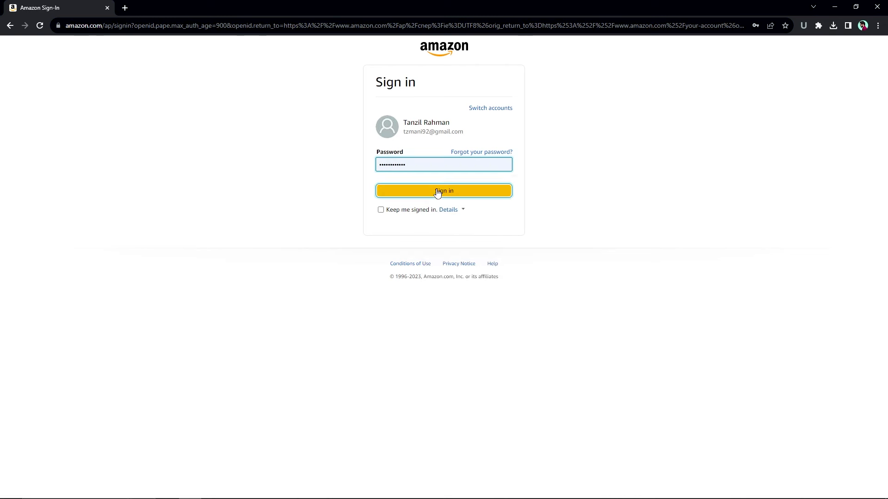
click(451, 193)
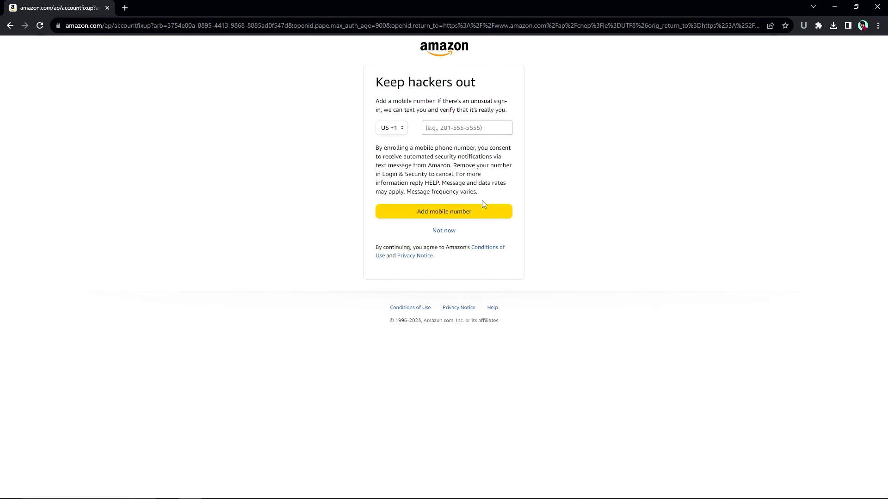
- Skip adding a mobile number, turn on two-step verification and get its setup started
click(444, 231)
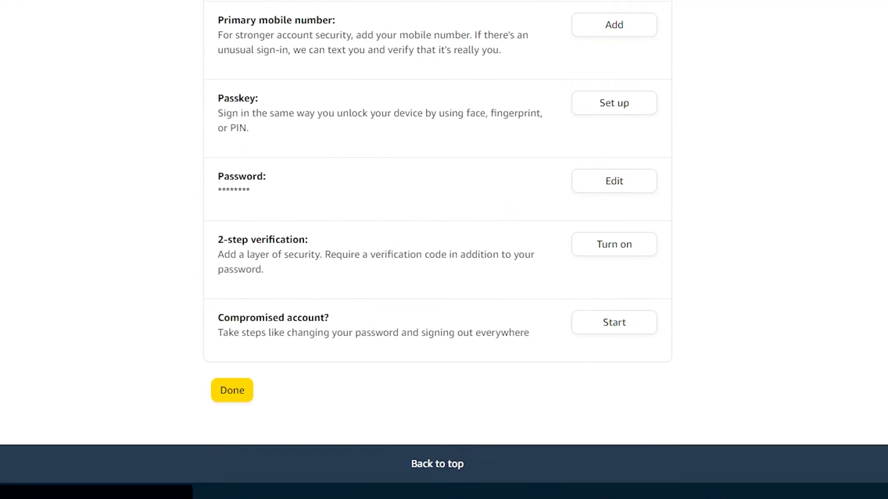
click(613, 249)
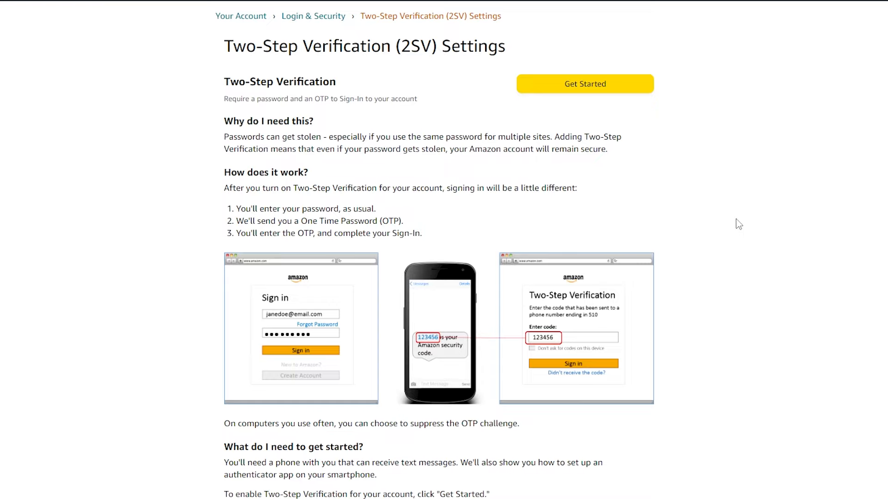
scroll(737, 232, down, 3)
scroll(740, 234, up, 3)
scroll(621, 211, down, 3)
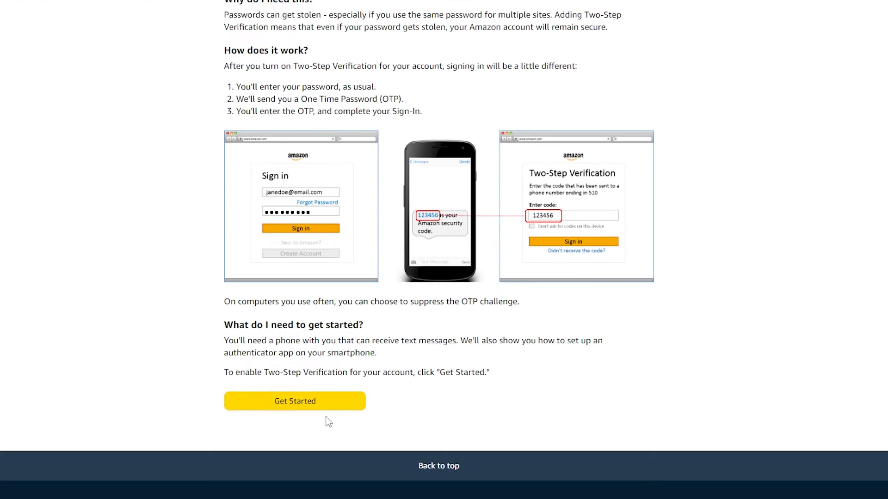
scroll(350, 360, up, 3)
click(589, 85)
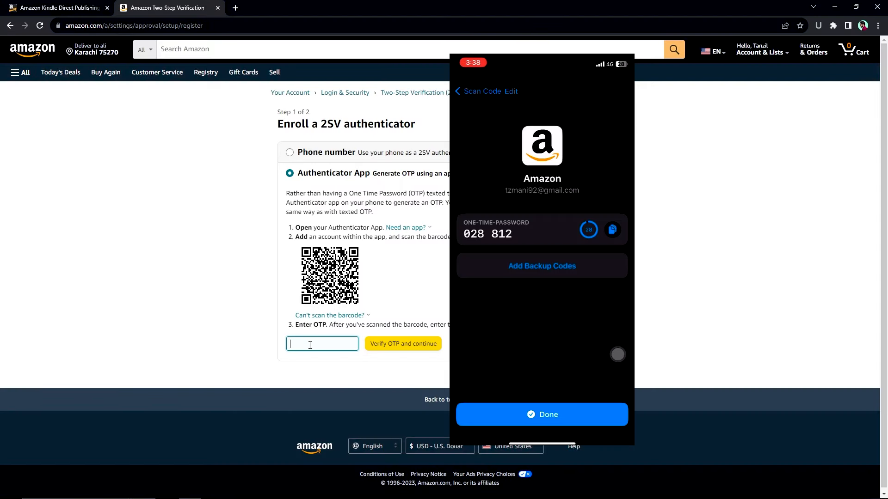
click(403, 345)
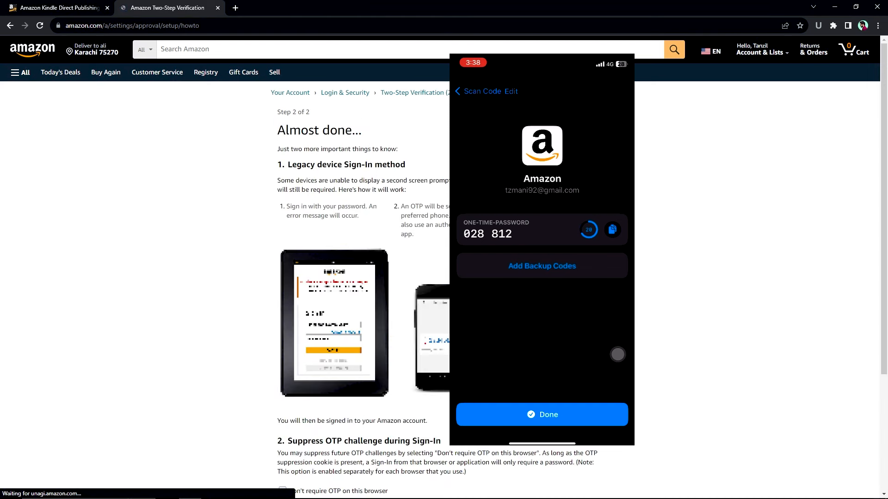
scroll(634, 311, down, 4)
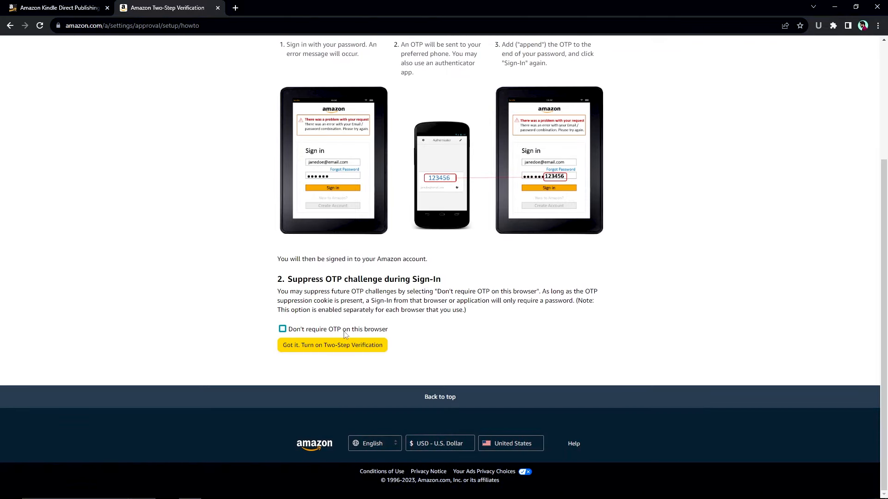
click(370, 334)
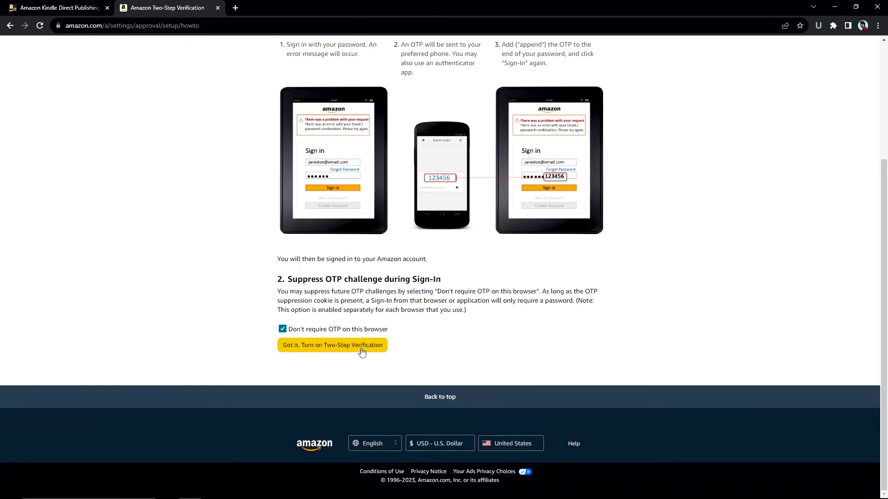
- Turn on Two-Step Verification and confirm it
click(362, 350)
scroll(354, 360, down, 3)
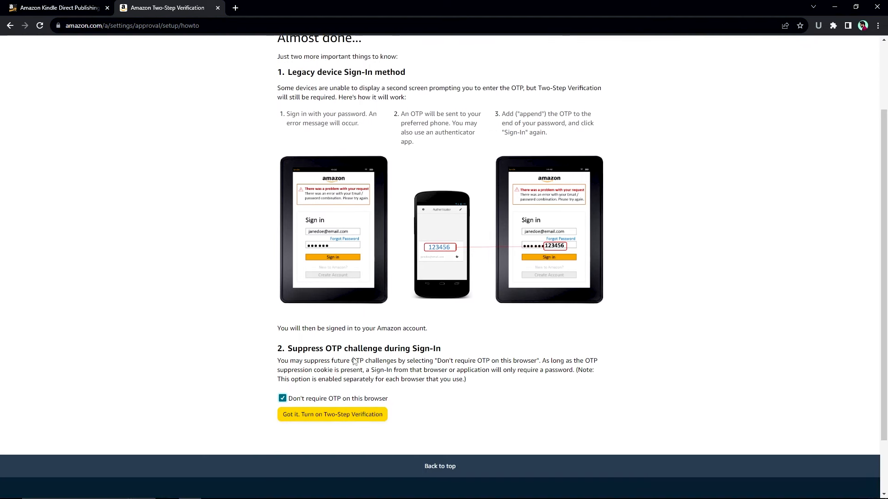
click(342, 416)
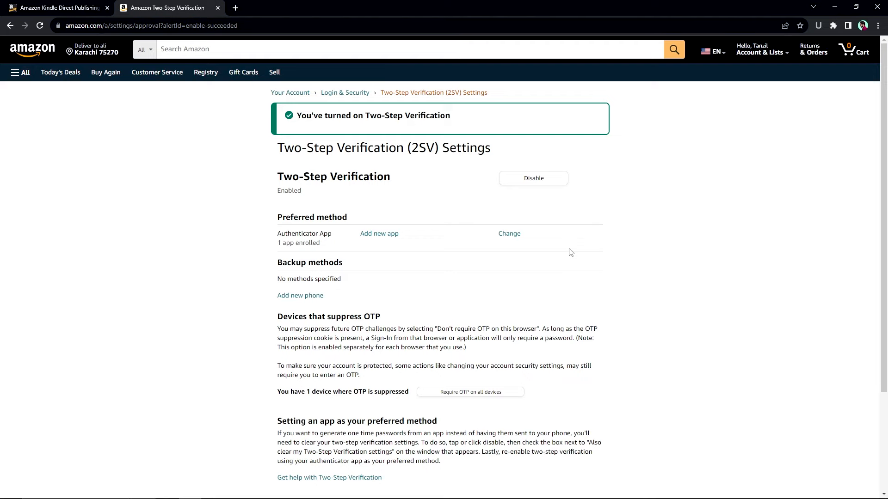
scroll(571, 252, down, 3)
scroll(572, 278, up, 3)
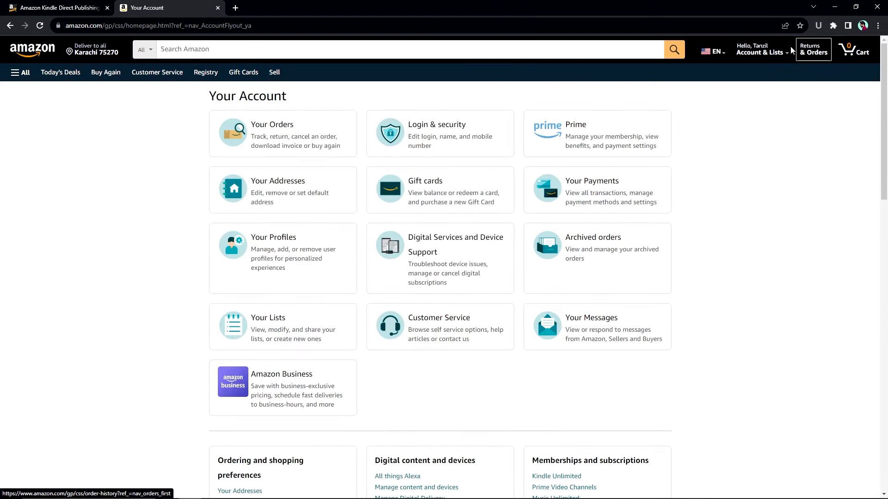
- Review the Login & security settings, then return to the Kindle Direct Publishing tab
click(426, 145)
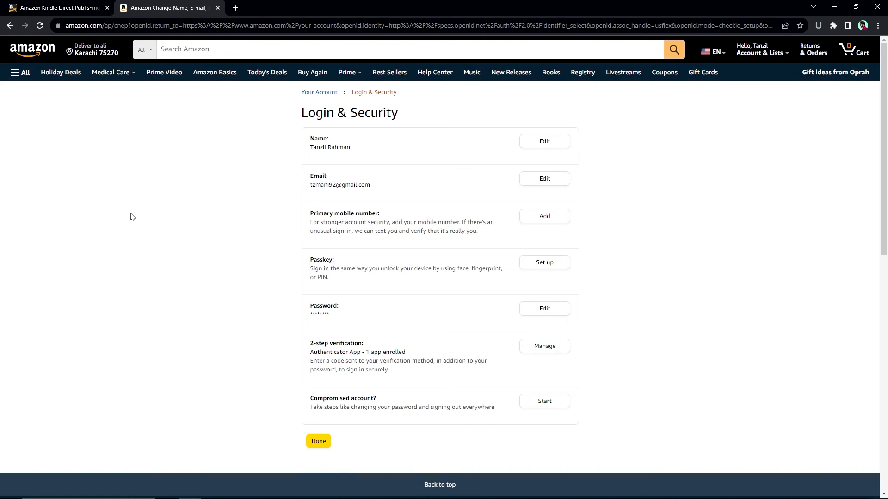
click(62, 10)
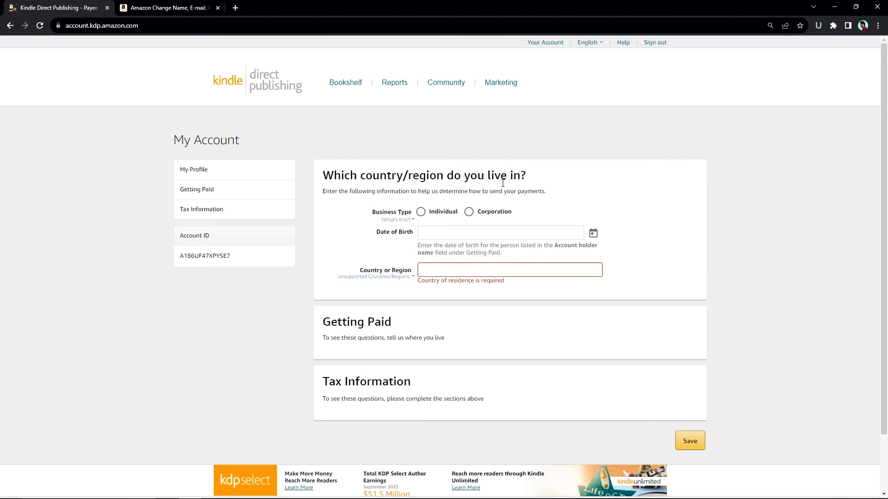
click(420, 211)
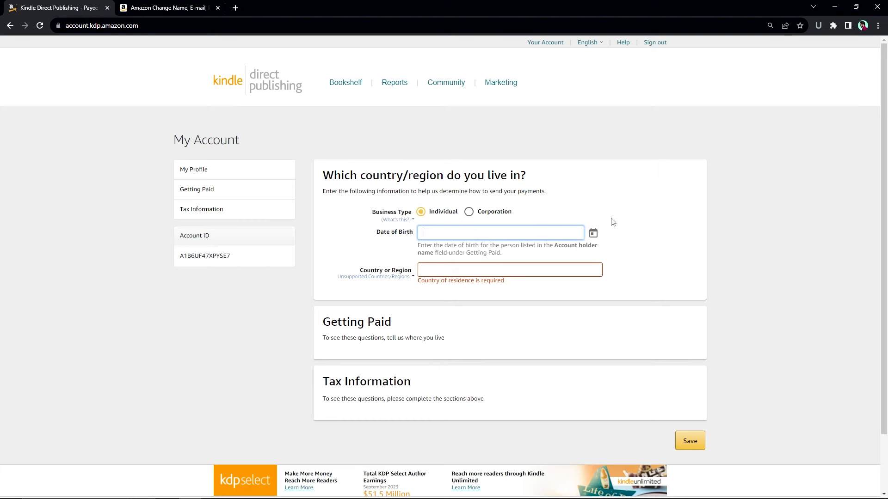
click(593, 234)
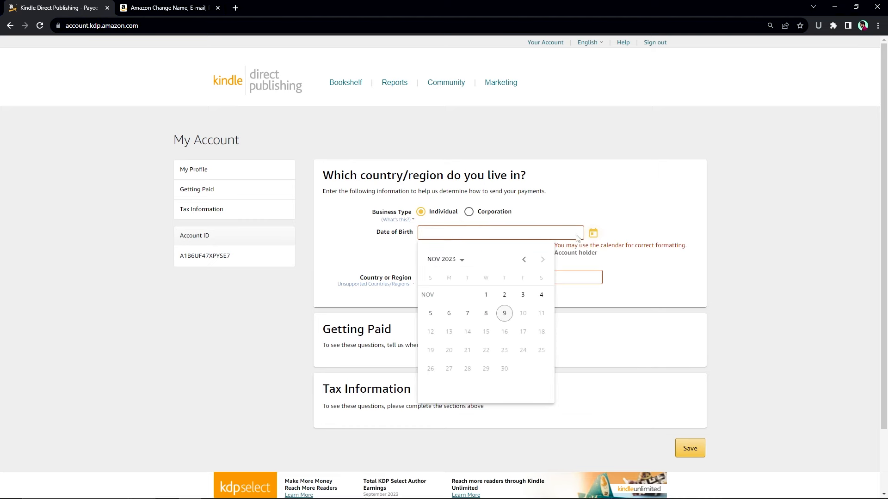
click(457, 262)
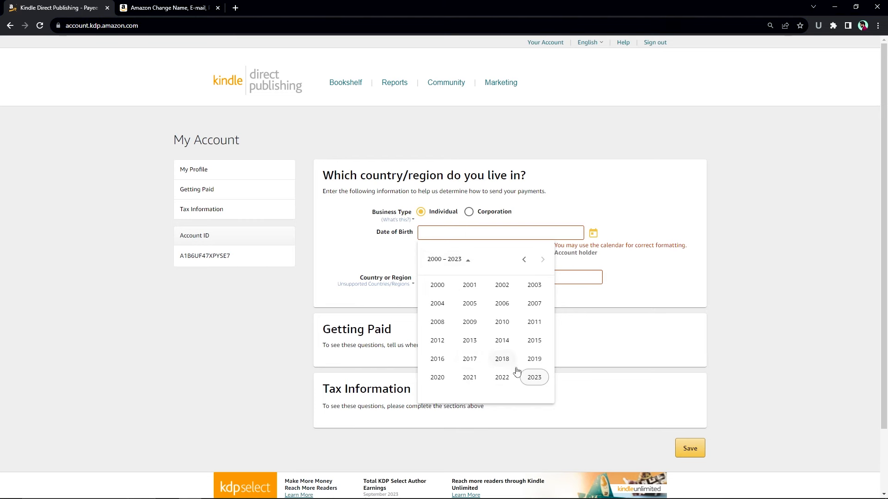
click(524, 260)
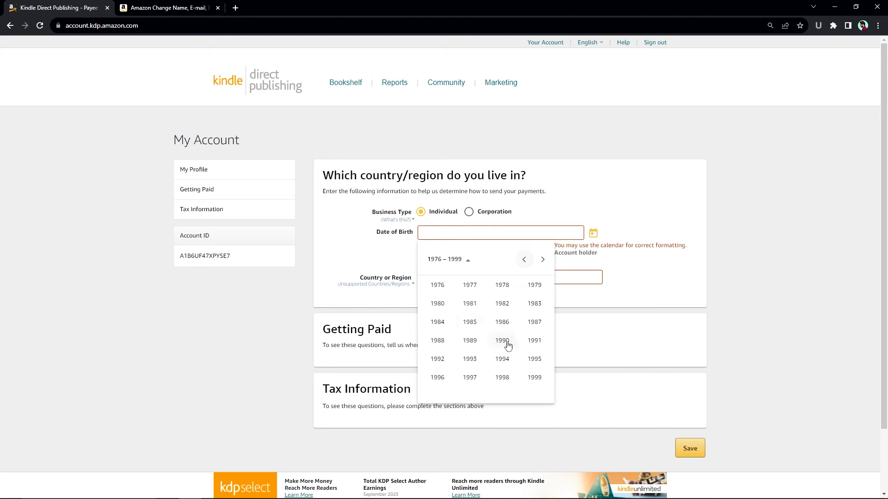
click(440, 360)
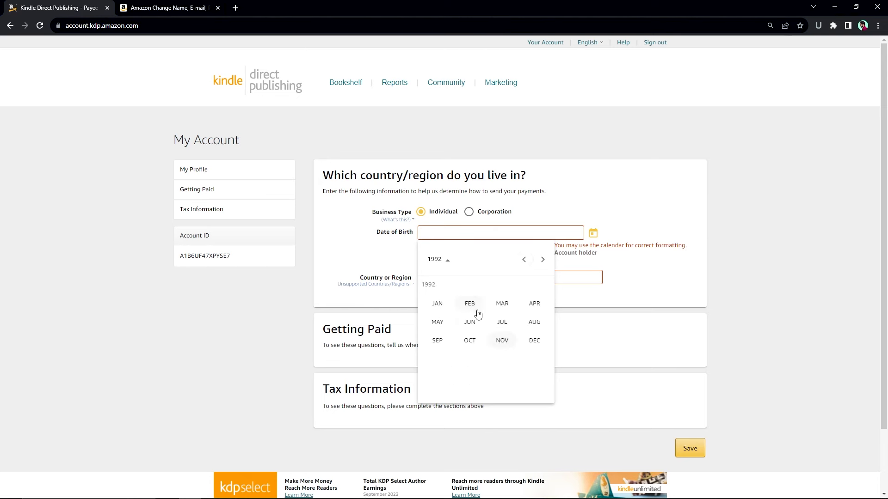
click(468, 342)
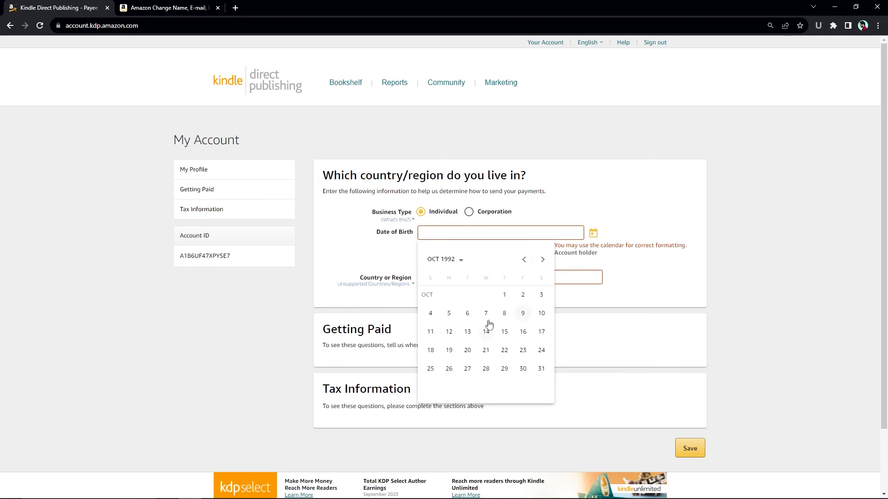
click(431, 332)
- Set the country of residence to Pakistan and enter the legal name and address
click(457, 271)
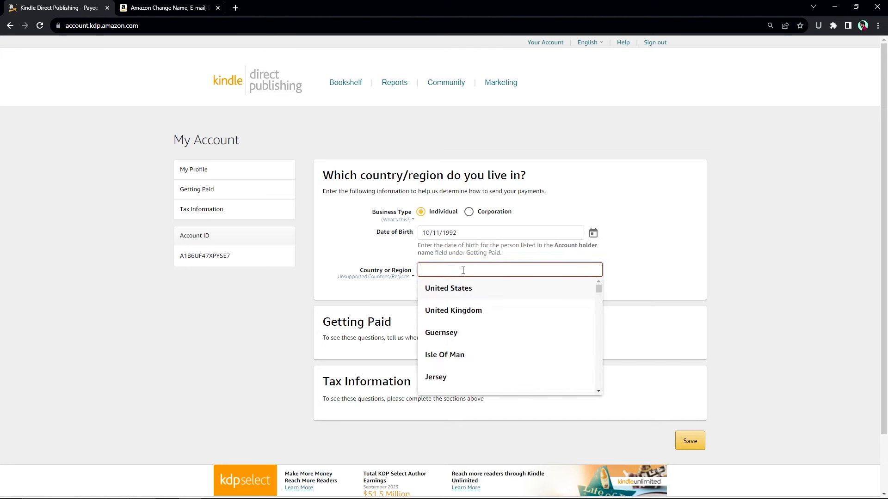
text(pa)
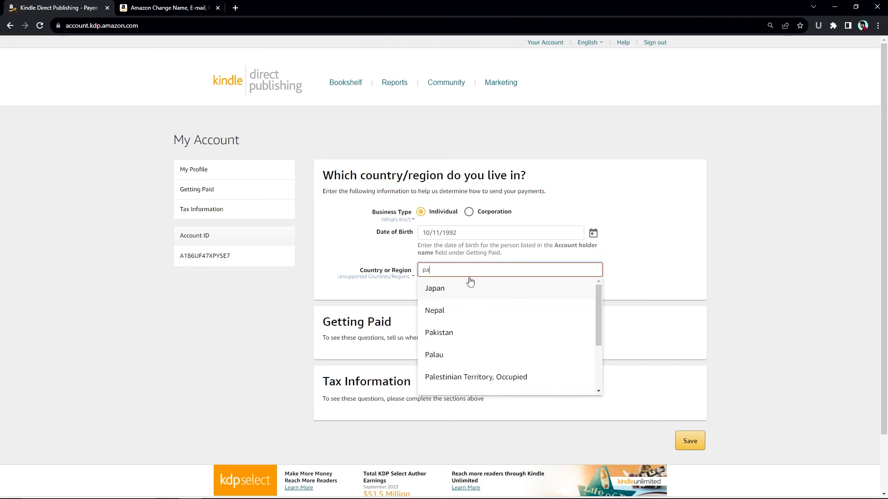
text(k)
click(454, 289)
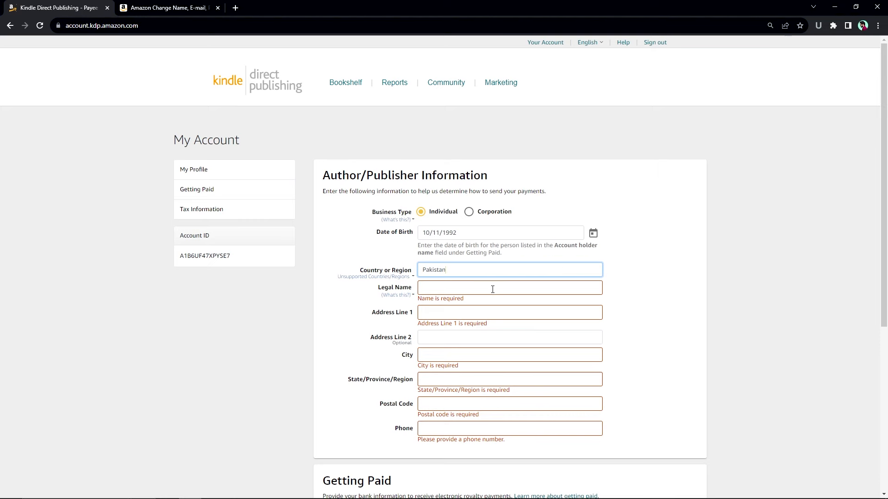
click(478, 288)
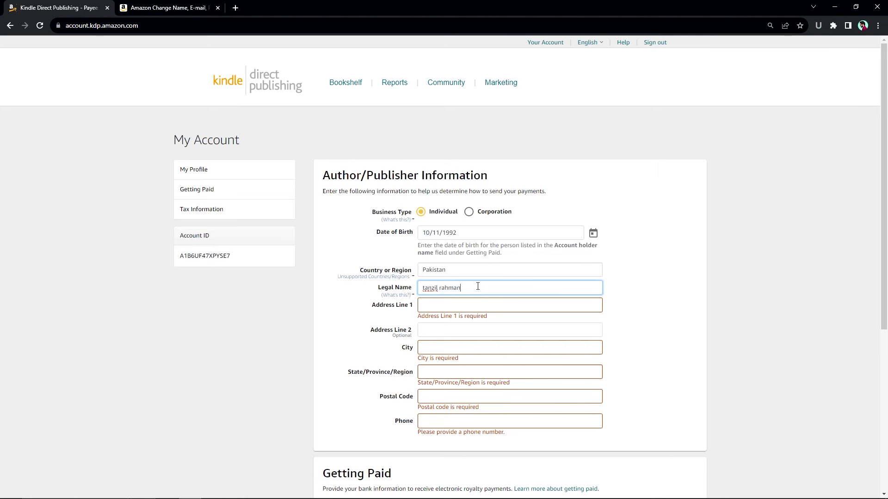
key(Tab)
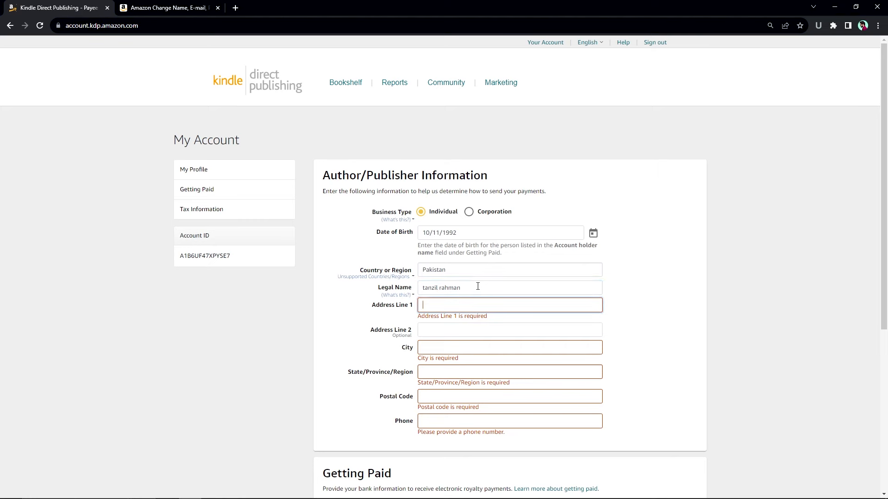
scroll(503, 278, down, 1)
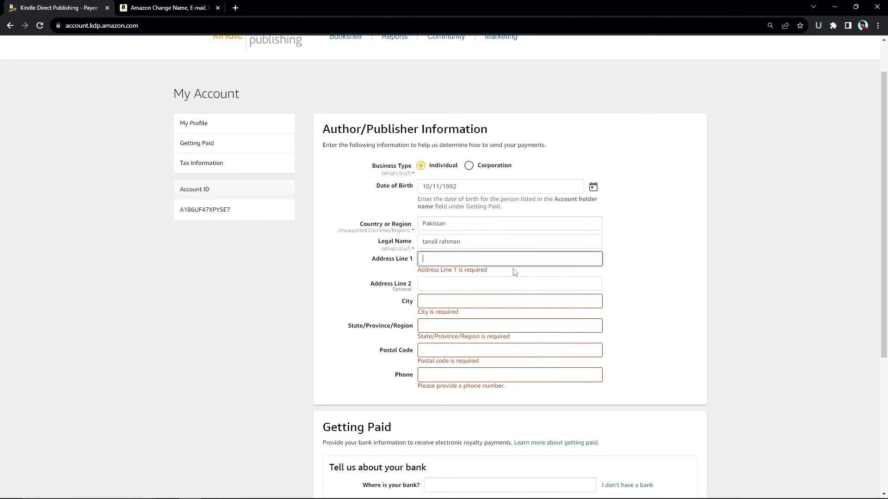
text(xyz Amusement park)
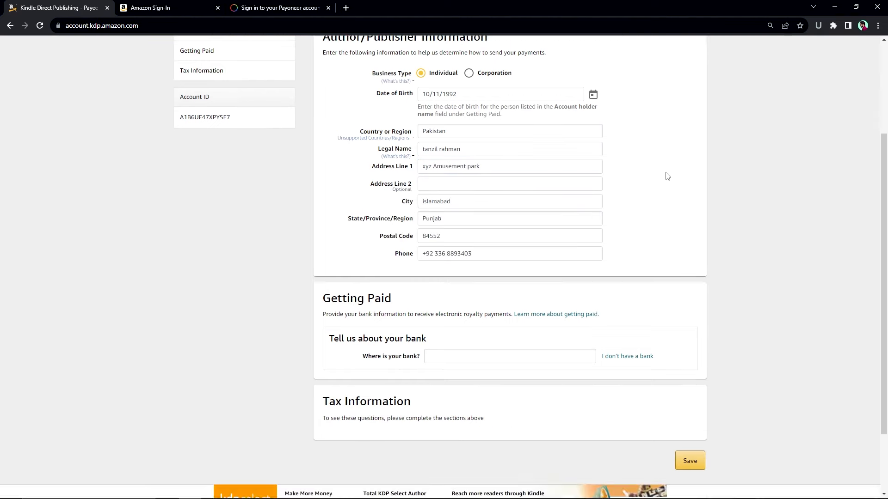
scroll(666, 174, up, 1)
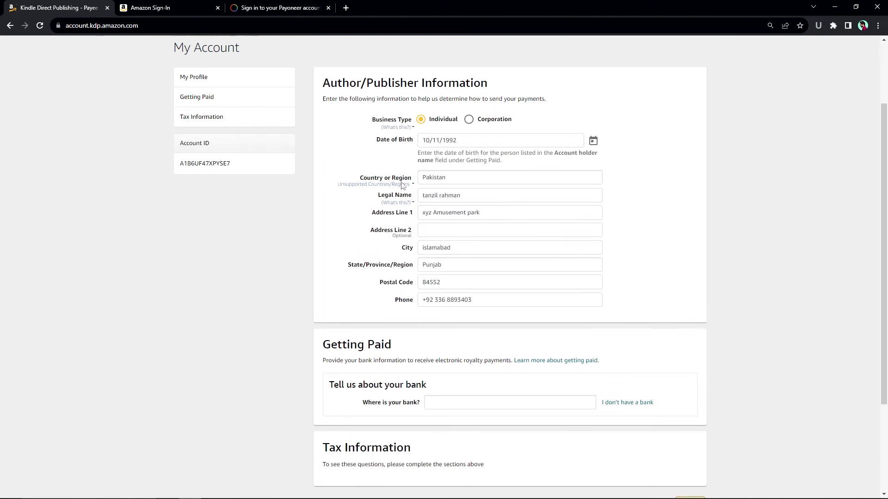
scroll(615, 290, down, 1)
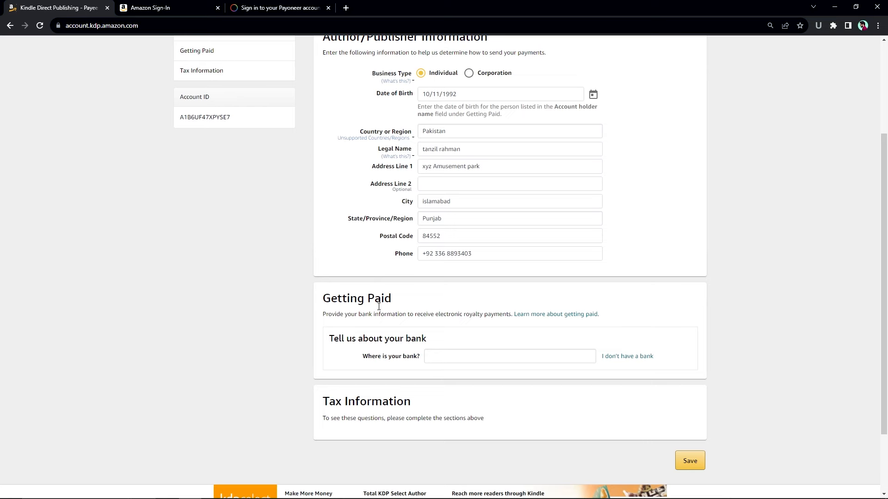
- Choose to be paid without a bank account and proceed to Complete Tax Information
click(641, 362)
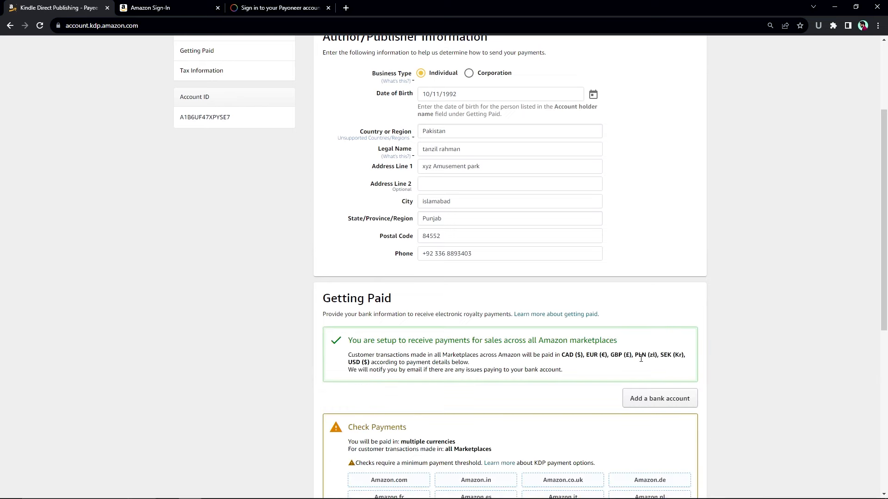
scroll(685, 342, down, 2)
scroll(442, 242, down, 3)
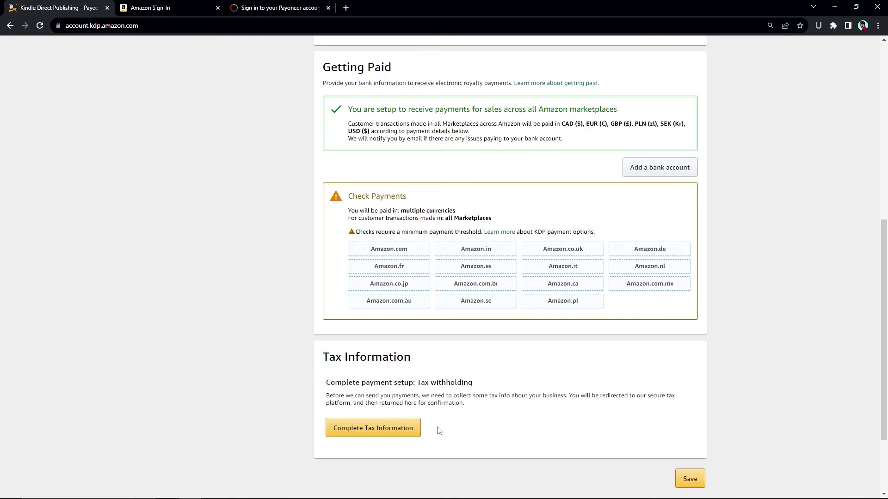
click(397, 429)
- Save the account details, then answer Individual, not a U.S. person, and not an intermediary
click(466, 282)
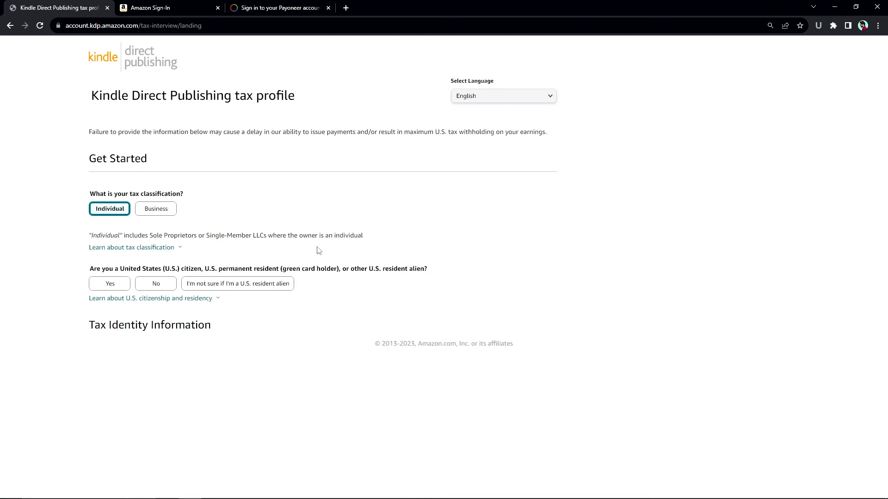
triple_click(105, 162)
click(207, 185)
click(154, 285)
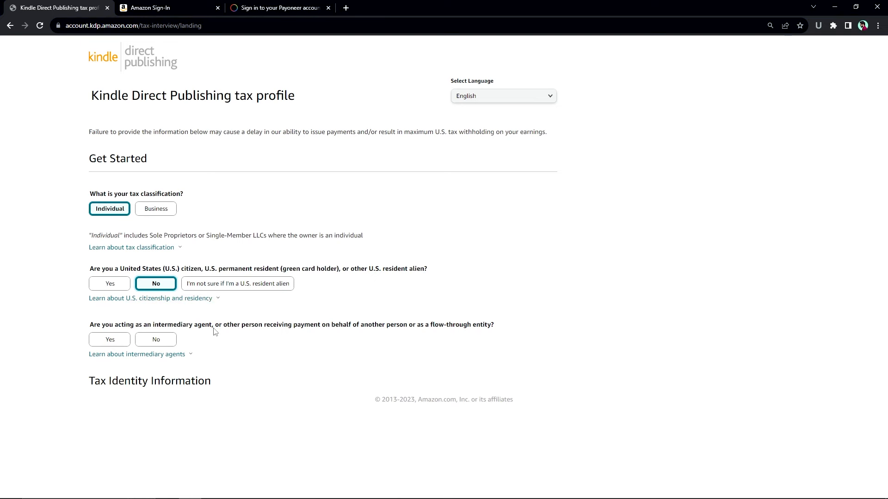
click(156, 339)
scroll(265, 293, down, 3)
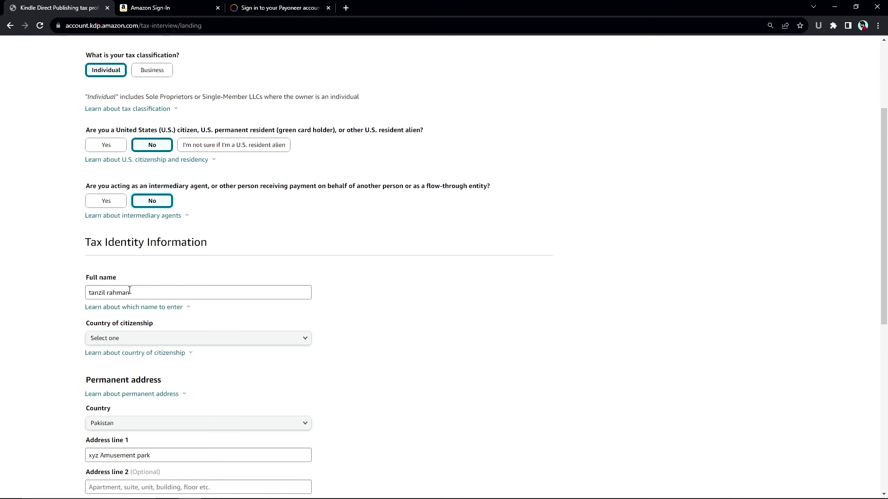
- Choose Pakistan as country of citizenship and uncheck 'I have a Non-US TIN'
click(141, 339)
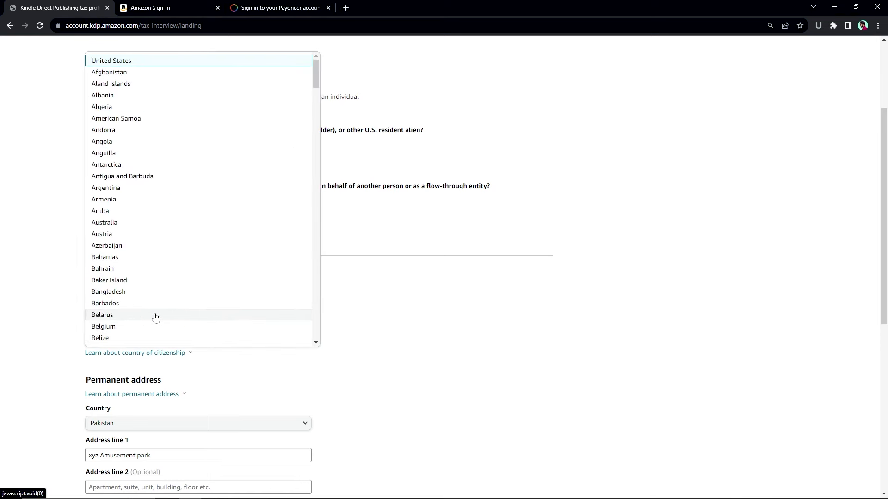
key(p)
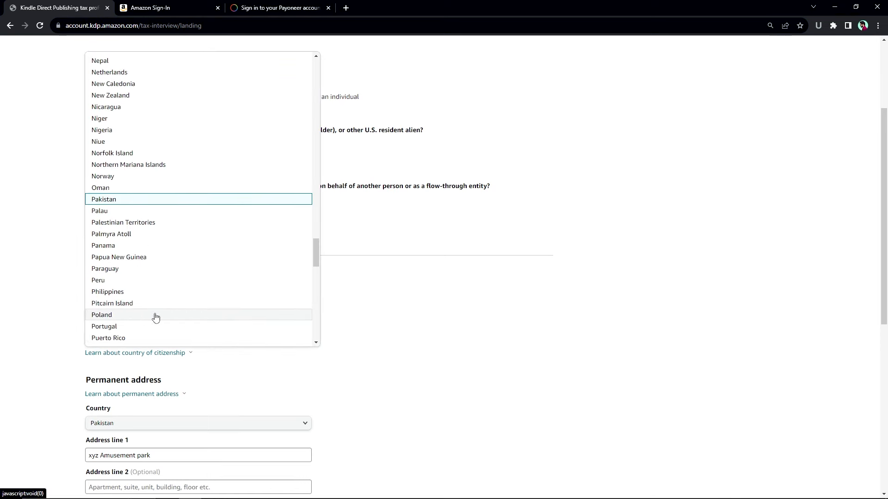
click(132, 201)
scroll(277, 324, down, 1)
scroll(292, 349, down, 5)
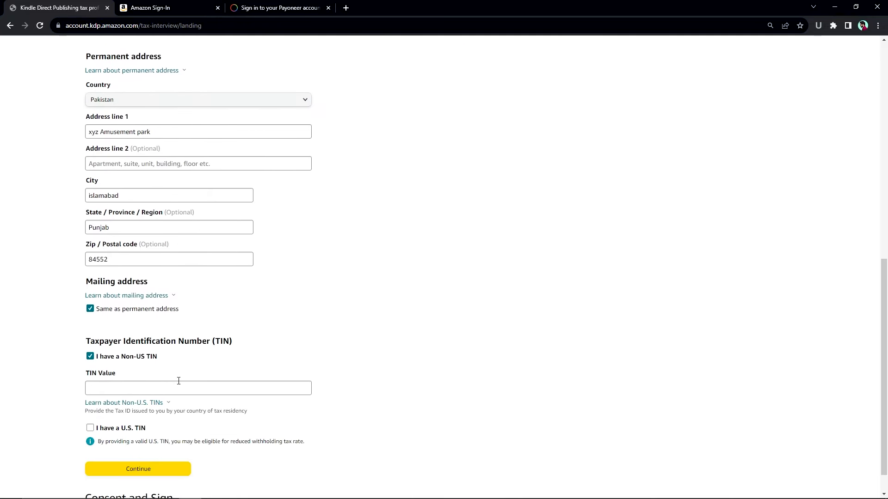
scroll(170, 385, down, 1)
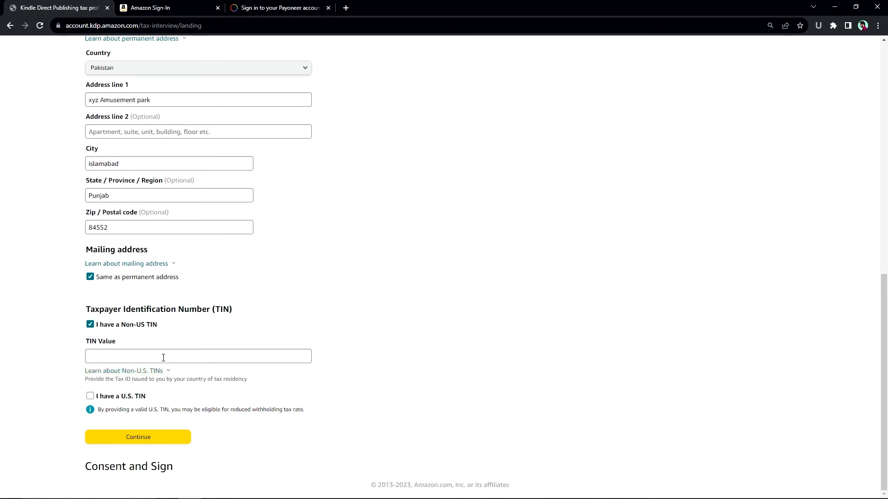
click(121, 326)
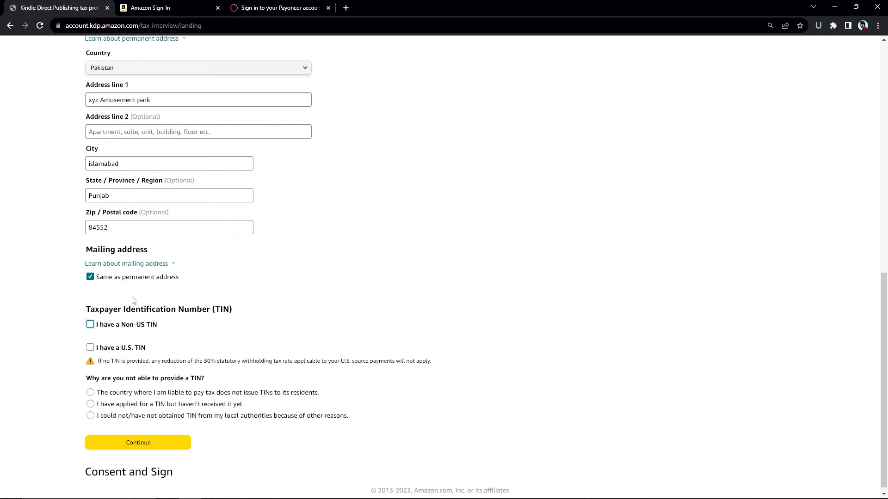
- Choose 'I could not/have not obtained TIN' as the no-TIN reason and continue
scroll(181, 335, down, 1)
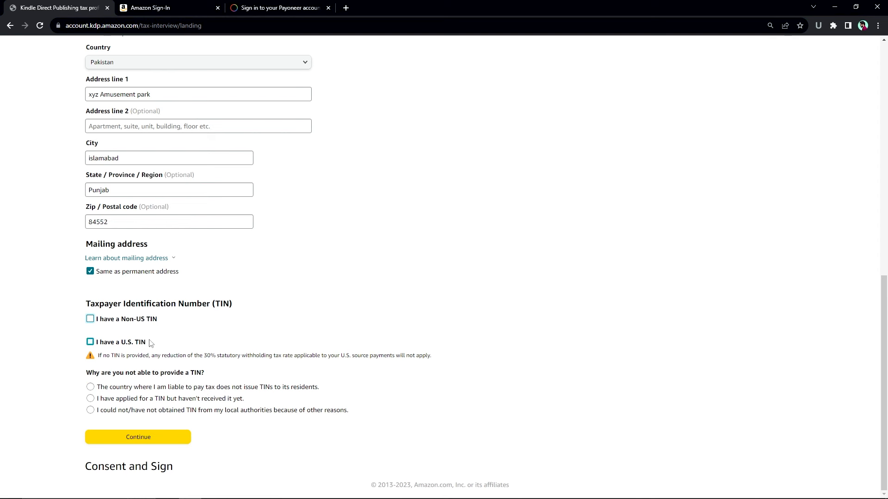
click(175, 412)
click(144, 448)
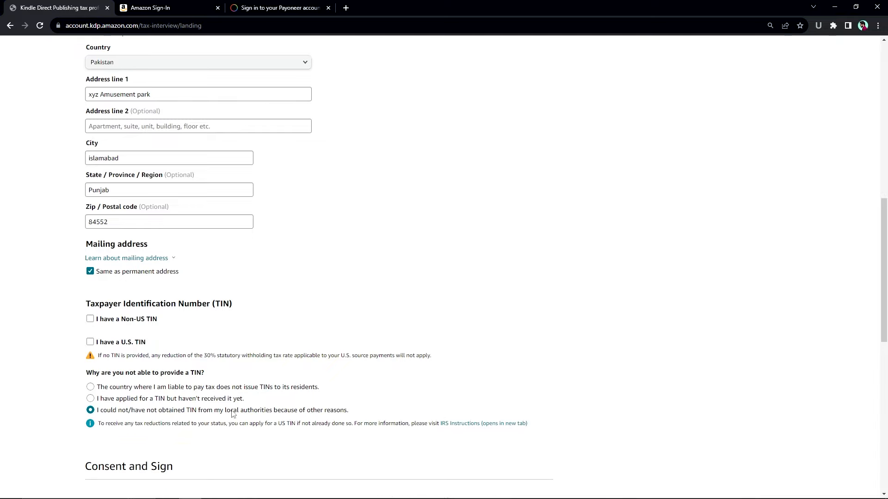
- Certify signing capacity, e-sign with the saved full name, and save to preview the W-8BEN
scroll(437, 340, down, 9)
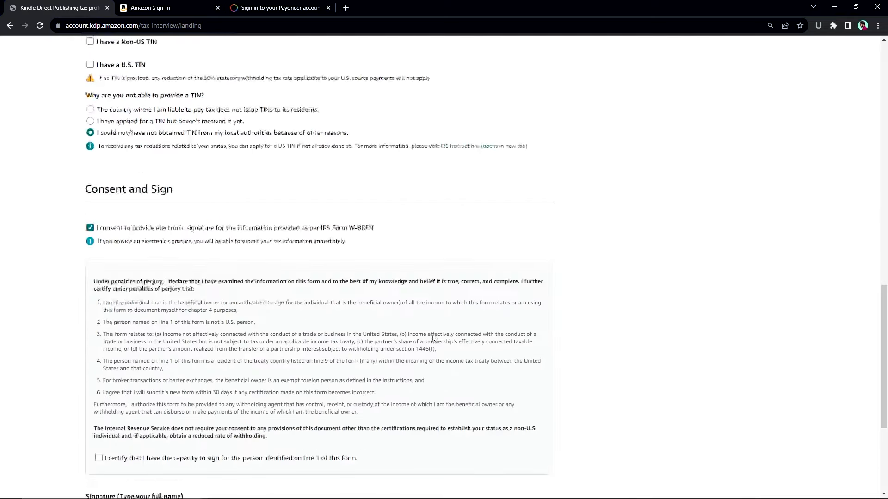
click(162, 320)
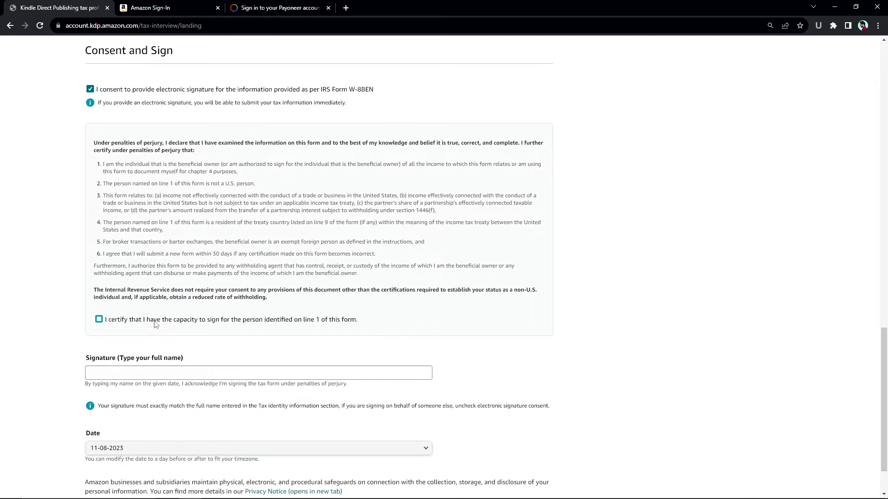
click(133, 373)
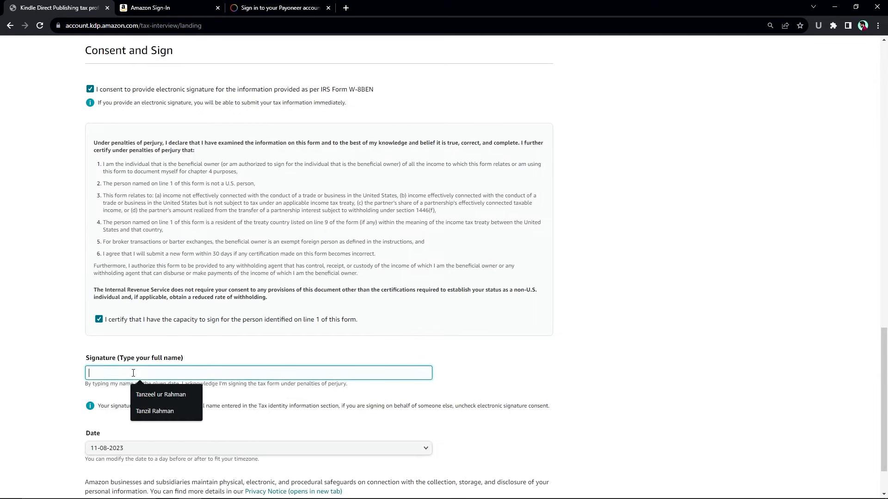
click(156, 411)
scroll(221, 350, down, 1)
click(137, 461)
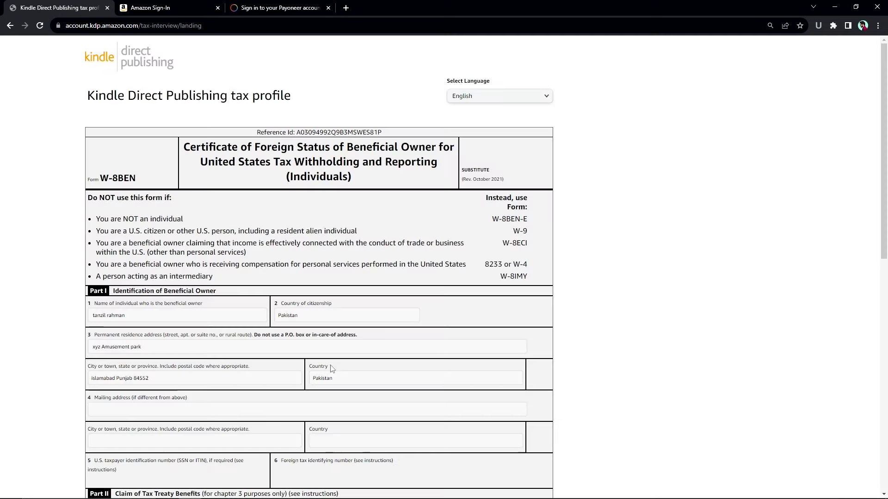
- Submit the W-8BEN form, confirm its Validated status with 30.0% withholding, and exit the interview
scroll(345, 317, down, 5)
scroll(345, 317, down, 6)
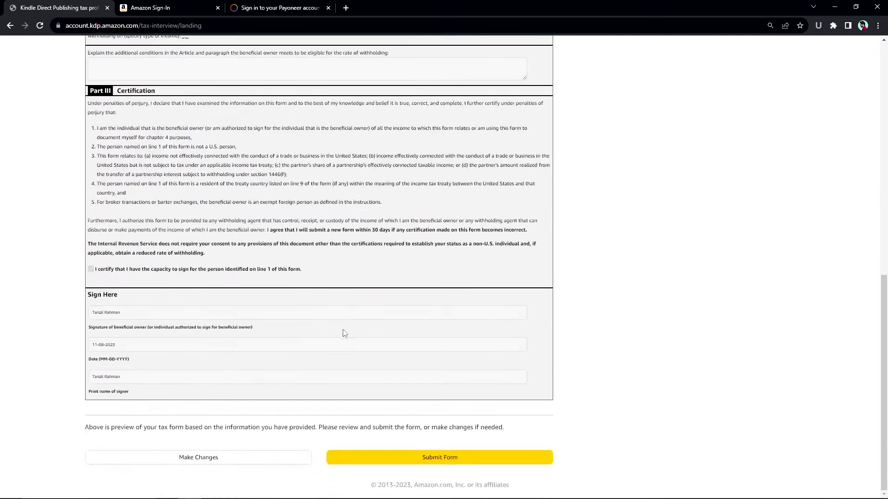
click(439, 460)
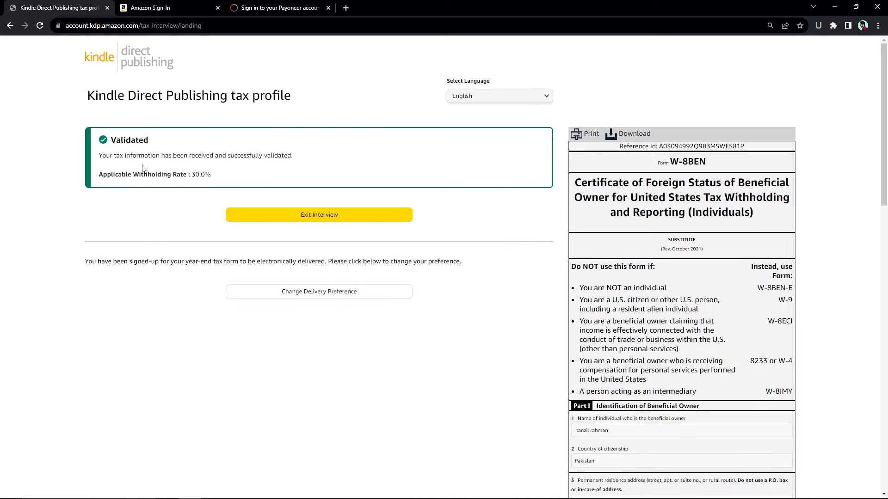
double_click(133, 141)
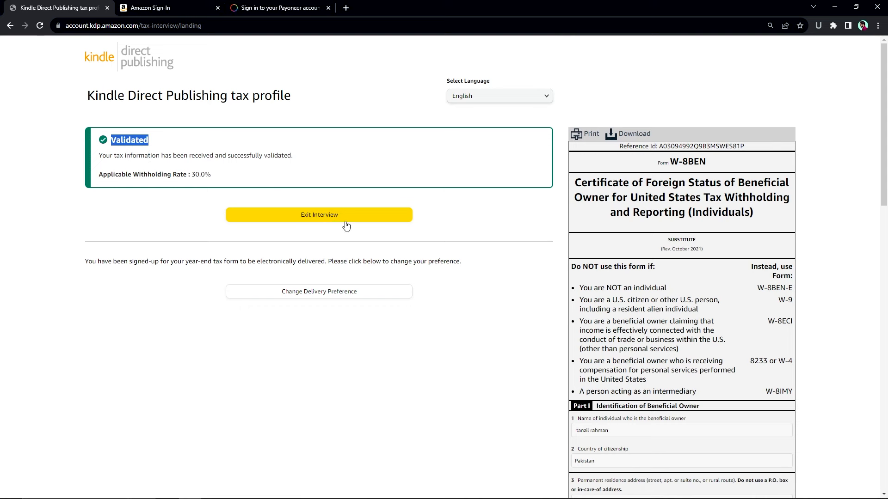
click(332, 221)
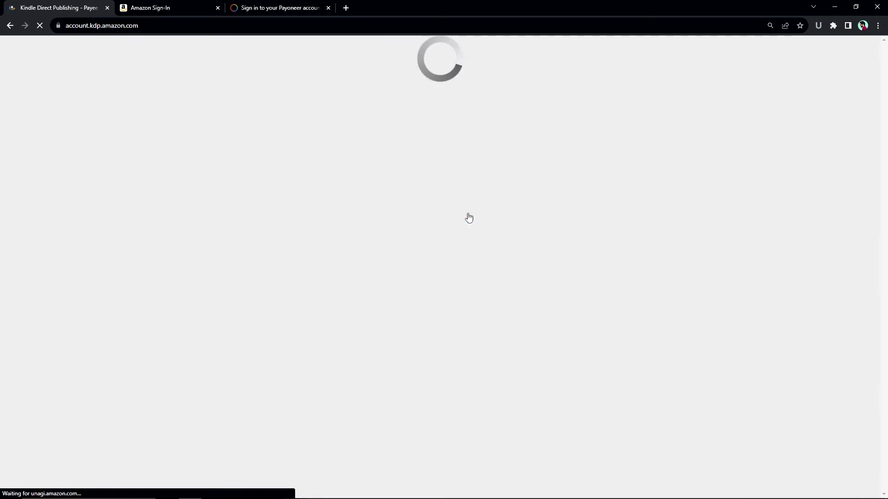
- Save the My Account details with the completed tax interview and go to the Bookshelf
scroll(452, 214, down, 7)
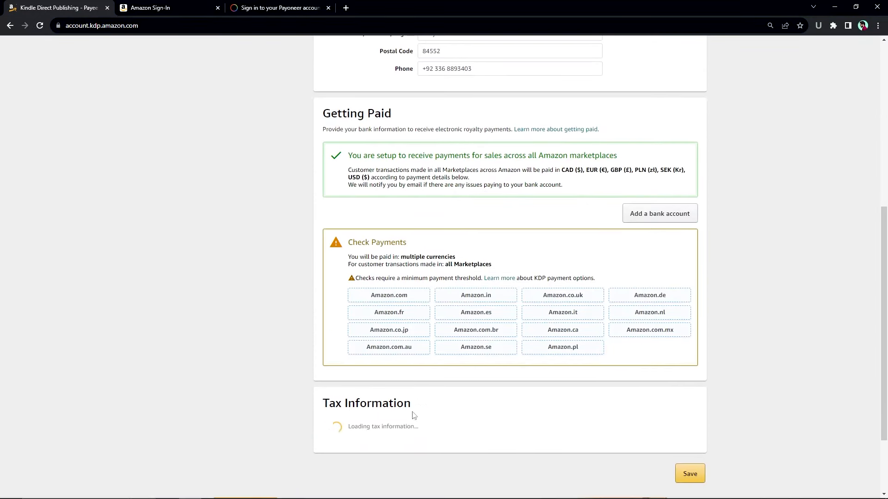
scroll(362, 421, down, 1)
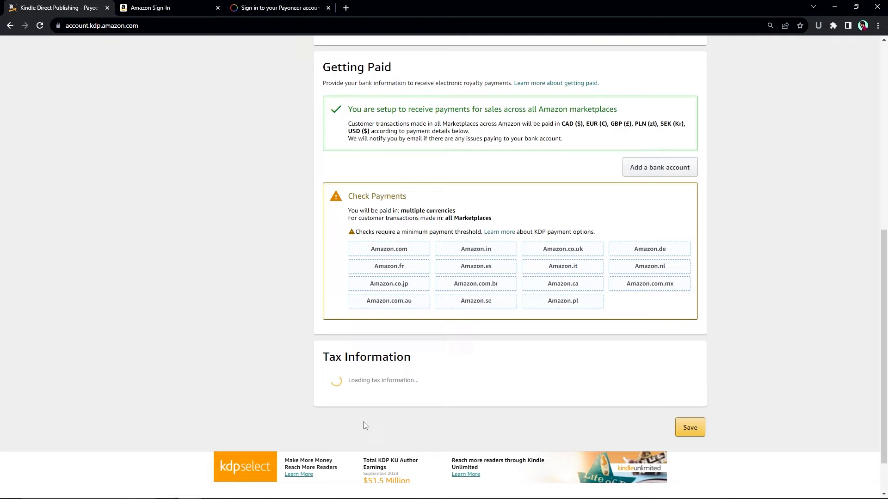
scroll(394, 377, down, 2)
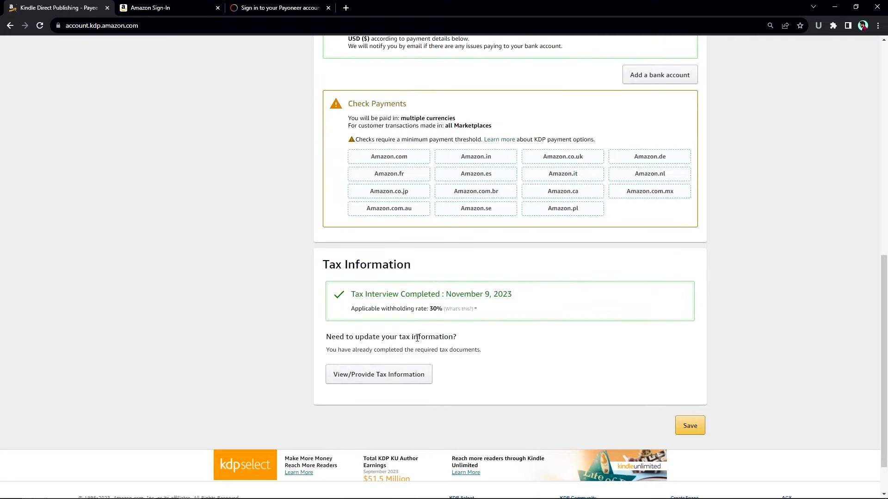
scroll(593, 356, up, 10)
scroll(561, 339, down, 7)
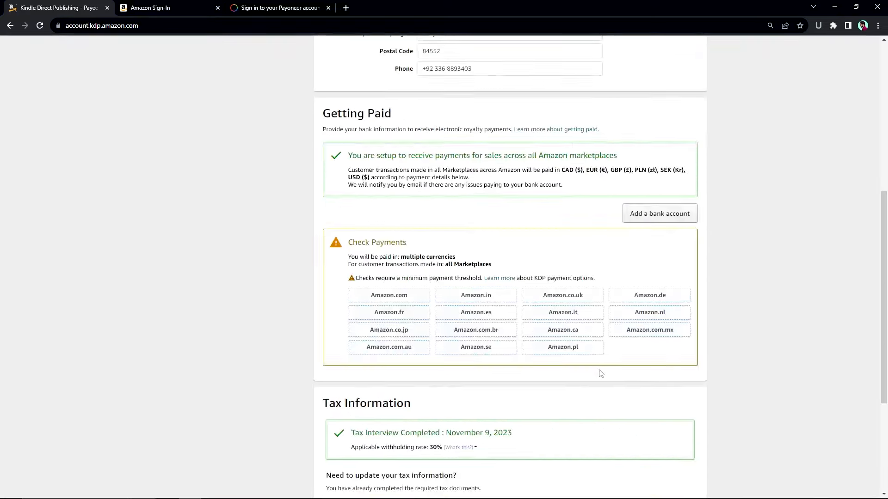
scroll(601, 373, down, 4)
click(689, 375)
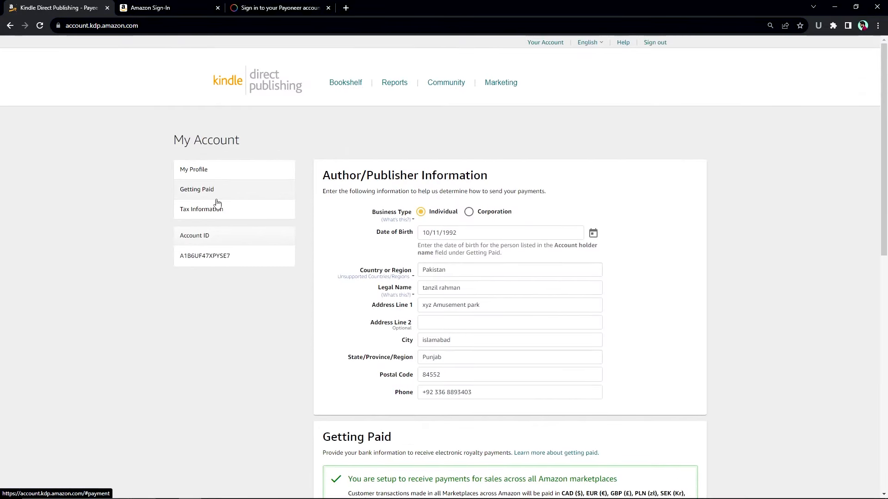
click(348, 88)
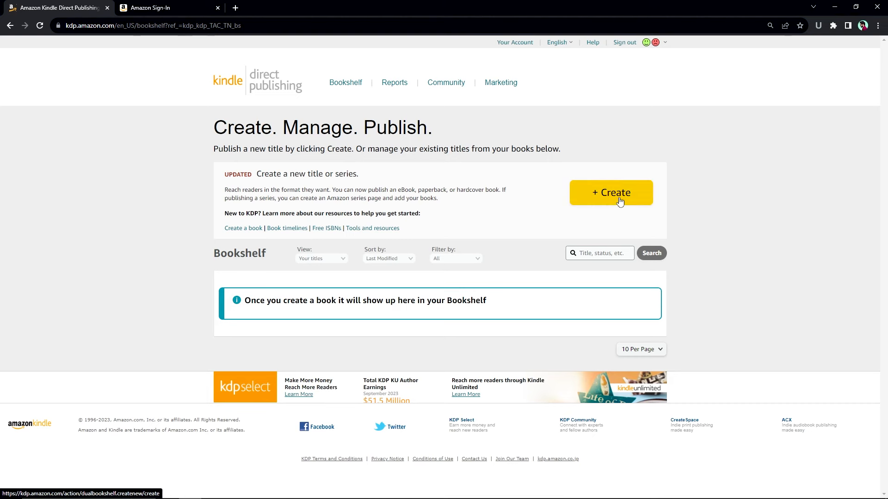
click(651, 201)
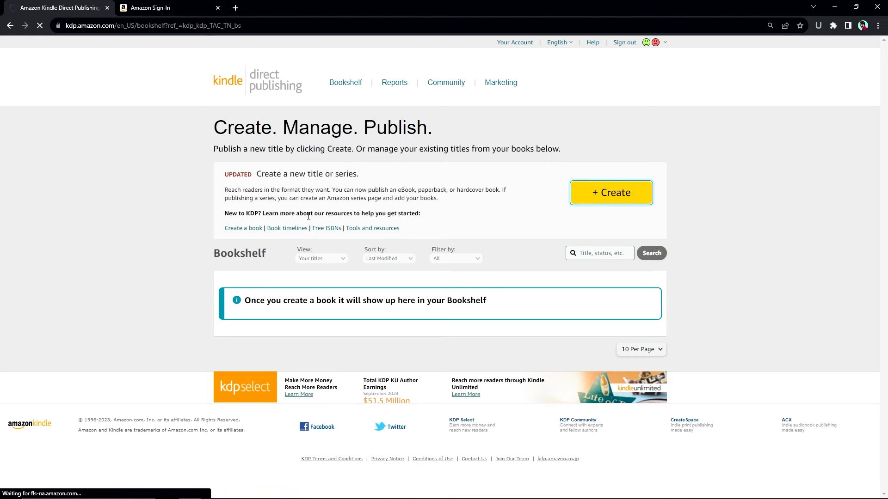
- Create a new Kindle eBook title from the Bookshelf's Create menu
click(621, 193)
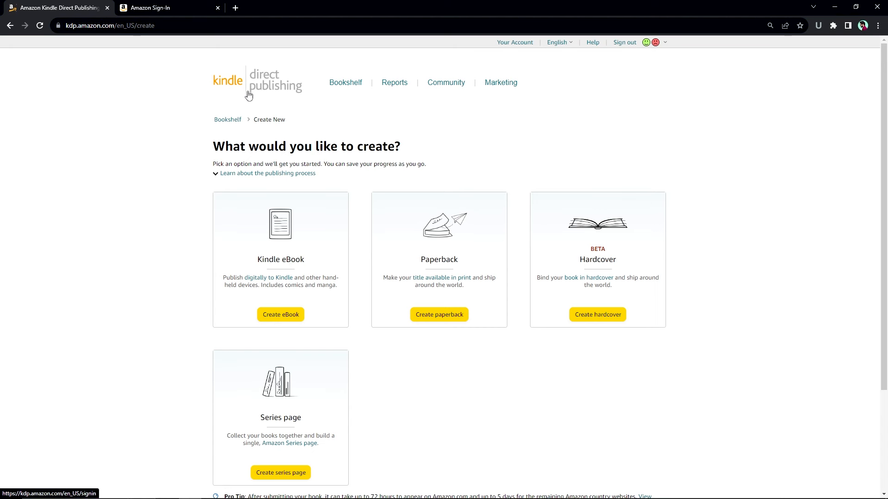
click(278, 316)
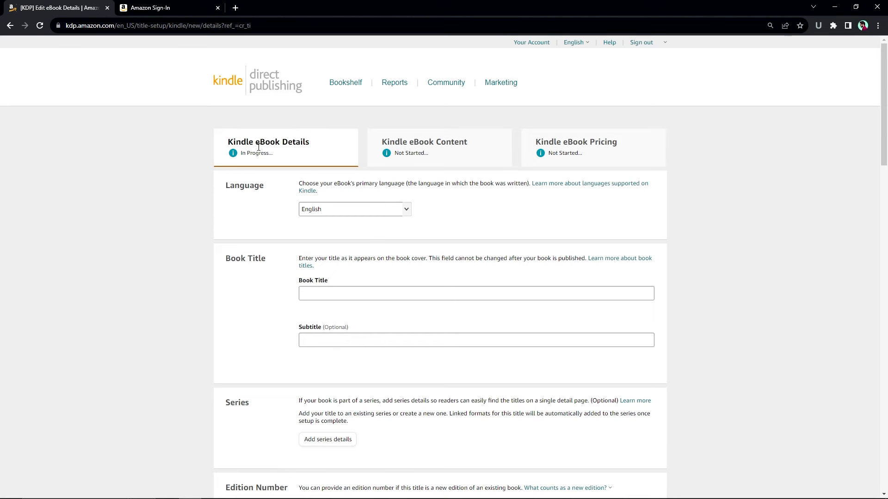
- Point out the eBook's Details, Content and Pricing setup steps
drag(242, 146, 409, 147)
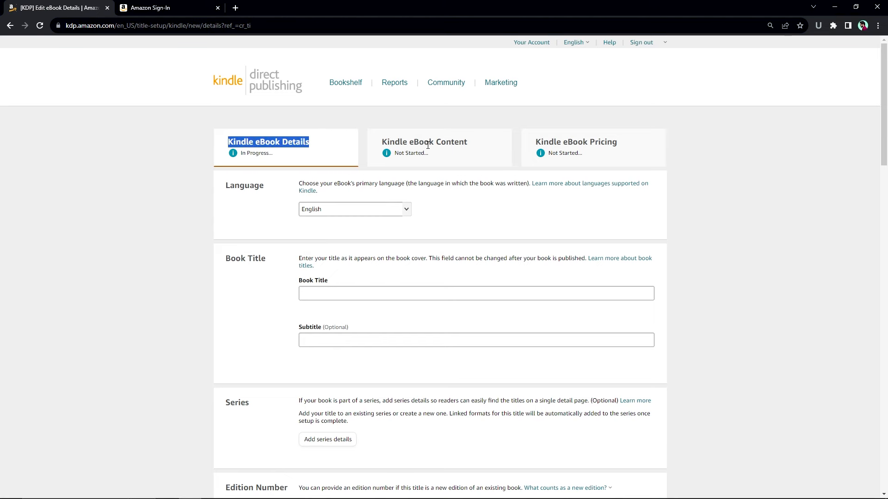
double_click(428, 145)
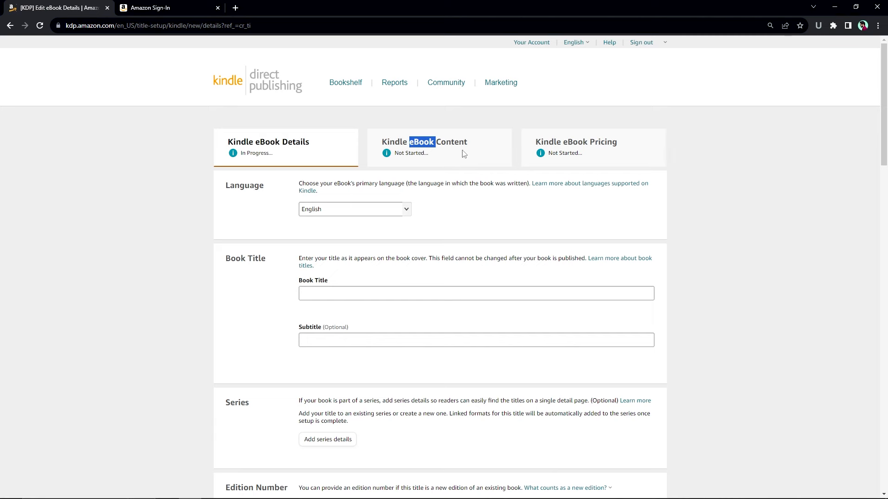
double_click(570, 142)
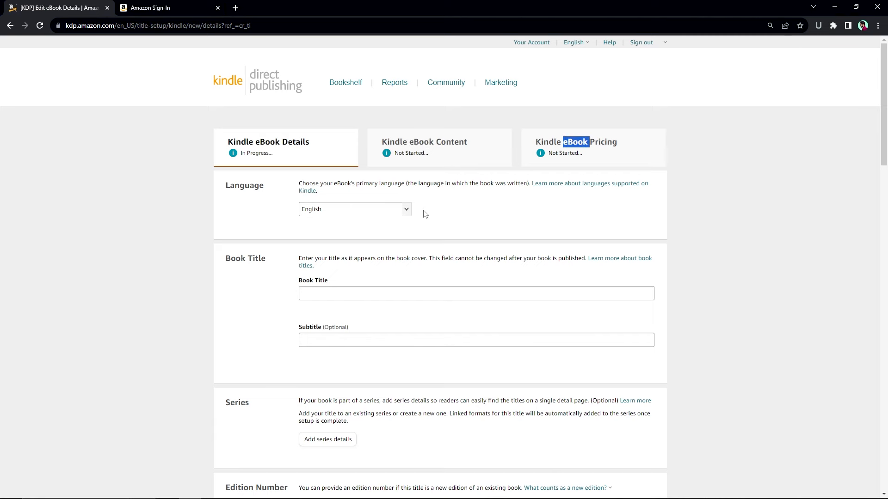
scroll(332, 234, down, 1)
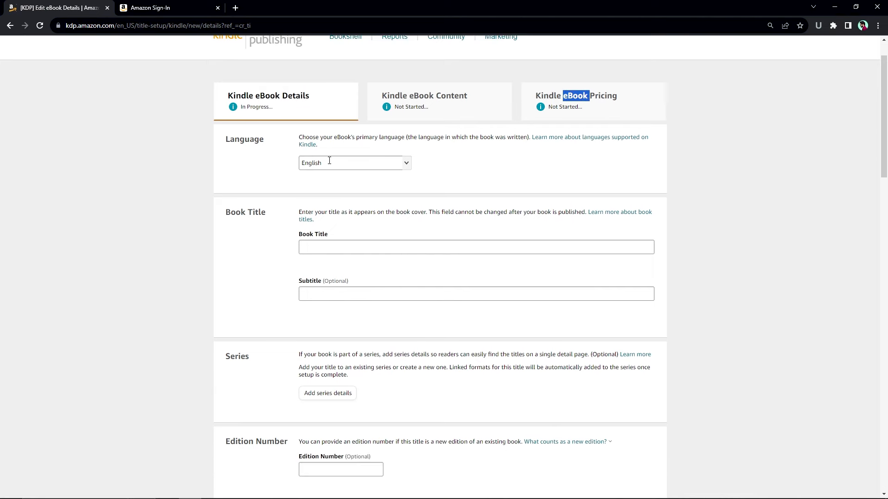
- Keep English as the language and enter the title 'Power of Unity' with subtitle 'Unite together'
click(406, 163)
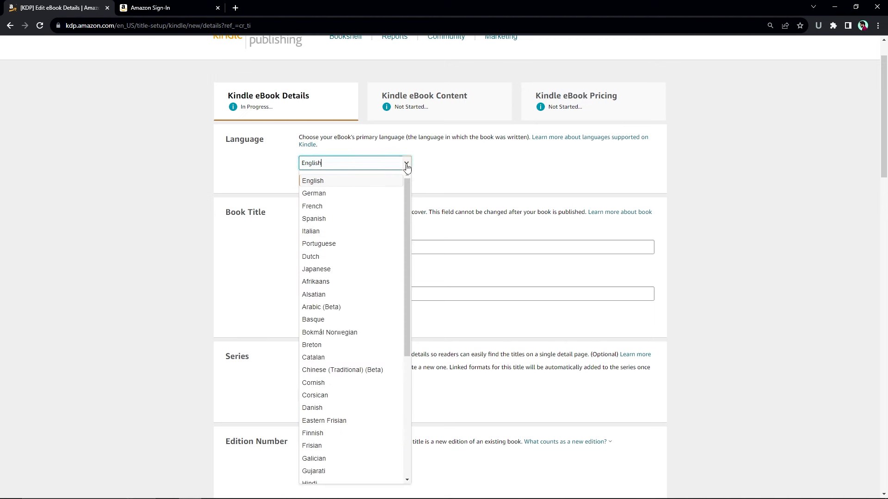
click(526, 210)
click(360, 248)
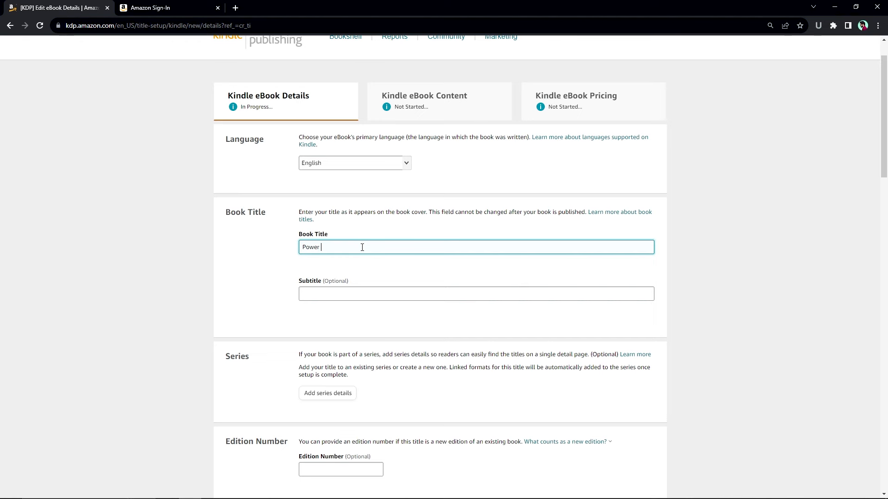
text(Power of Unity)
key(Tab)
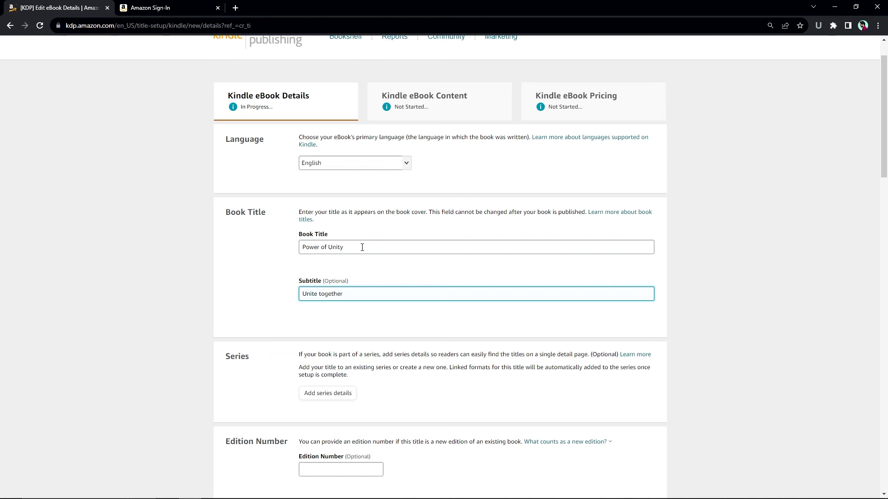
- Move down to the edition number field, clearing a stray text selection
scroll(408, 317, down, 1)
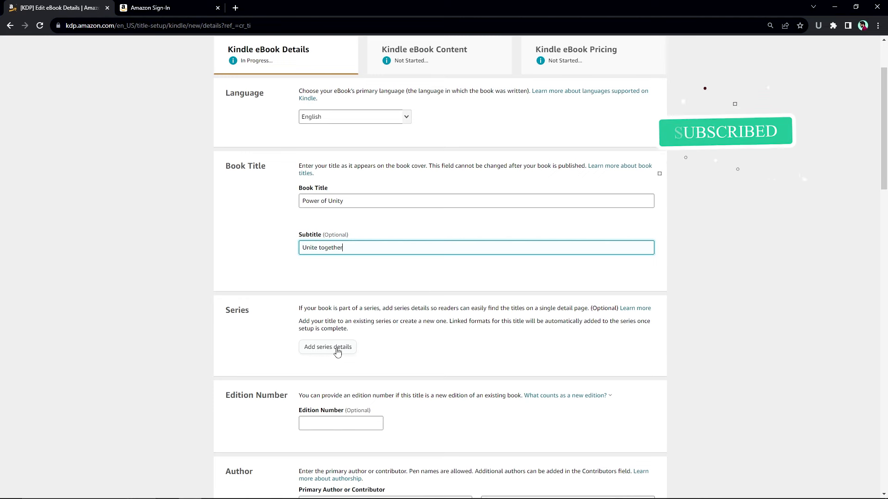
scroll(344, 361, down, 2)
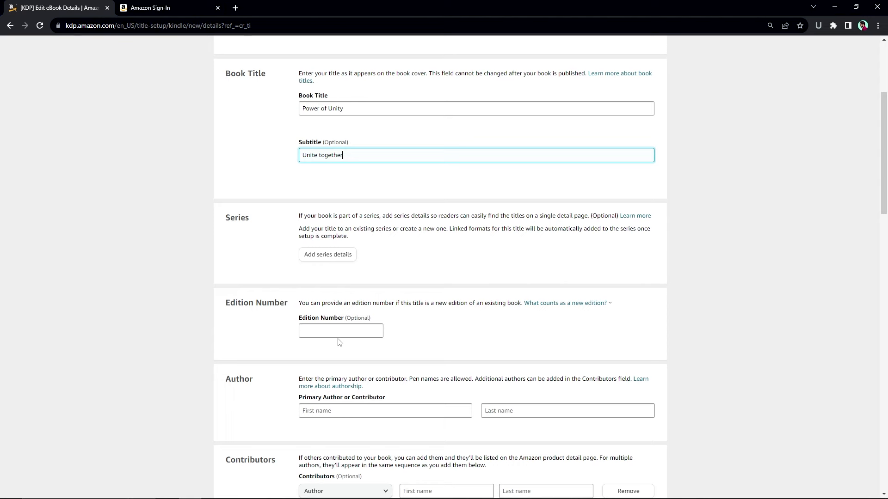
scroll(354, 342, down, 1)
click(346, 285)
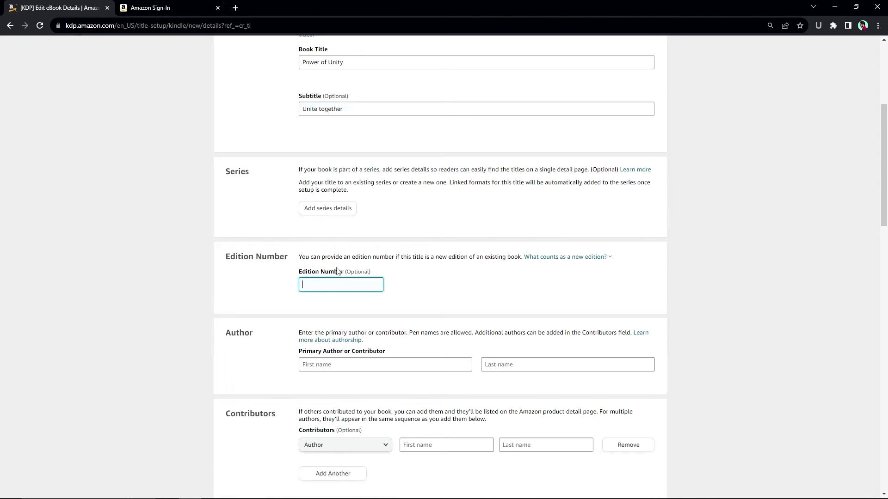
triple_click(362, 272)
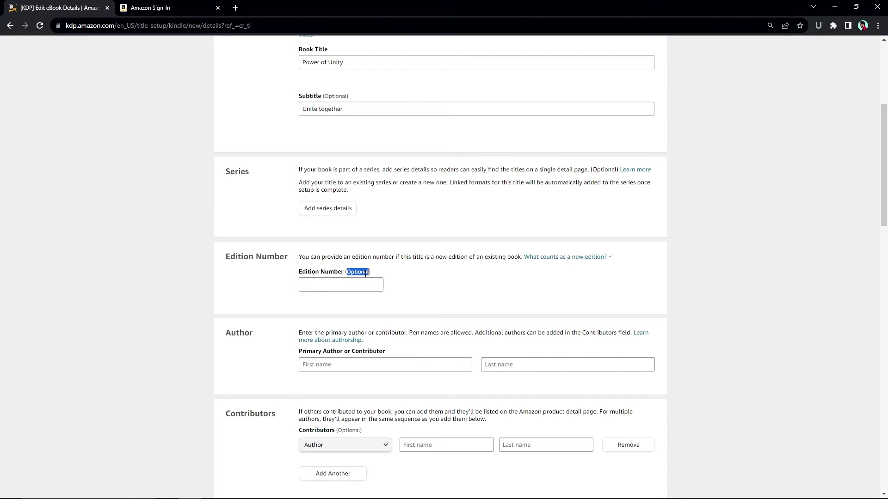
click(392, 277)
scroll(368, 309, down, 1)
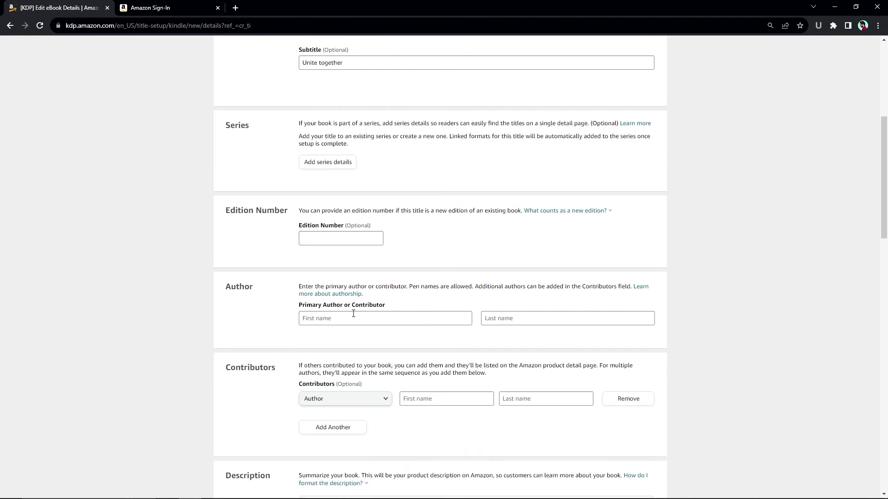
- Fill the primary author's name from the saved suggestion, keeping the contributor role as Author
click(350, 317)
click(372, 342)
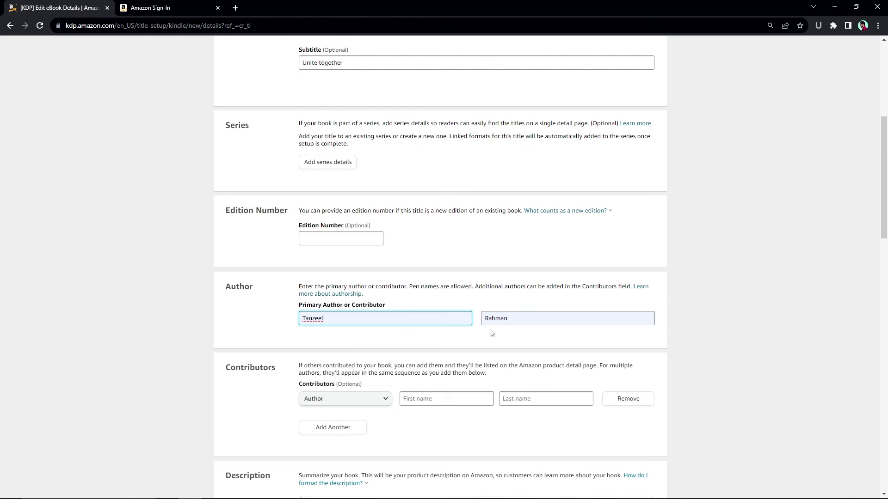
scroll(387, 342, down, 1)
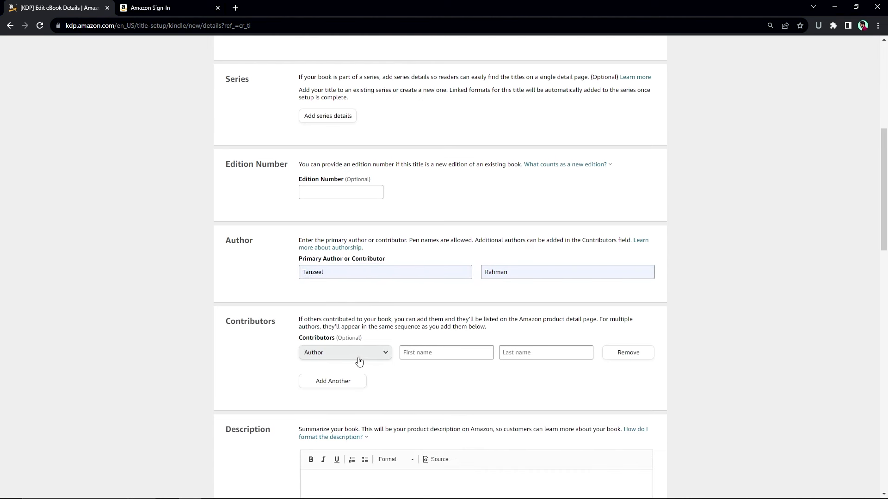
click(359, 361)
click(333, 386)
click(450, 350)
click(367, 353)
click(365, 355)
- Add a second, blank contributor row with the Author role
click(350, 386)
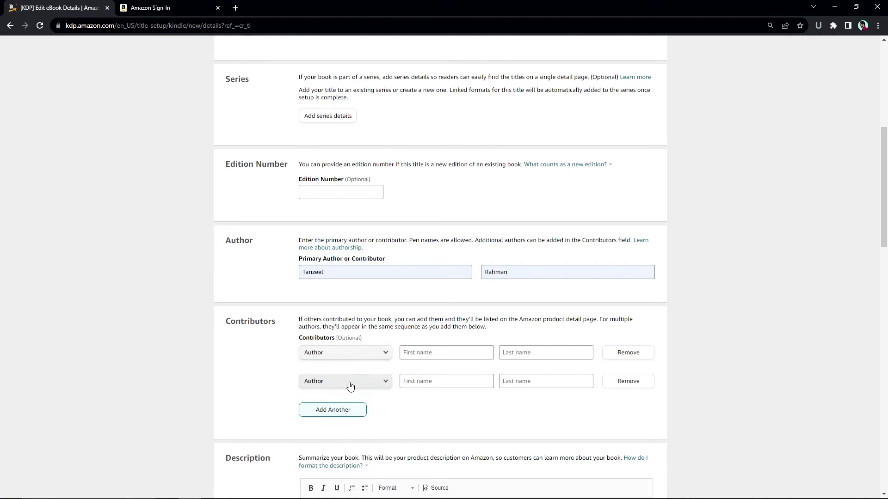
click(348, 383)
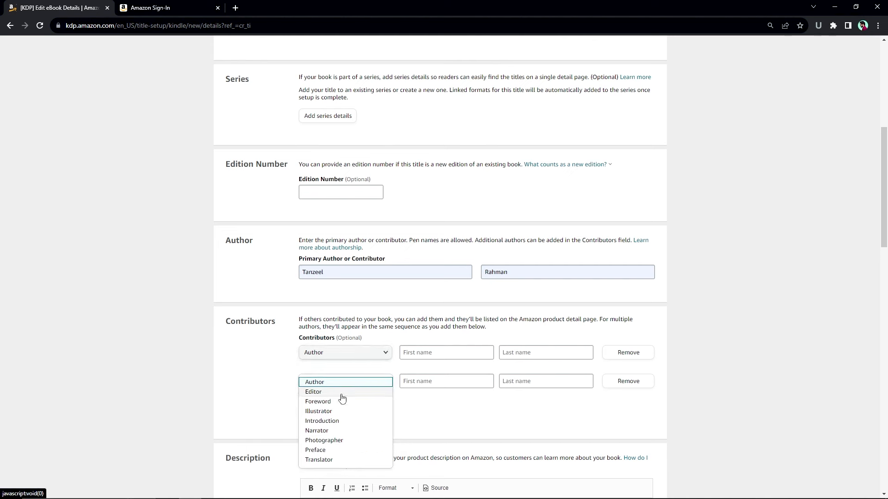
click(292, 389)
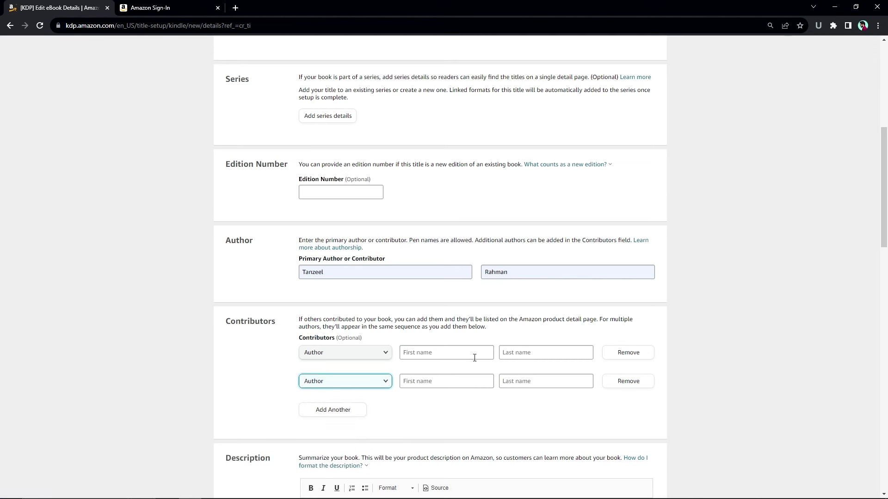
scroll(470, 370, down, 4)
click(422, 352)
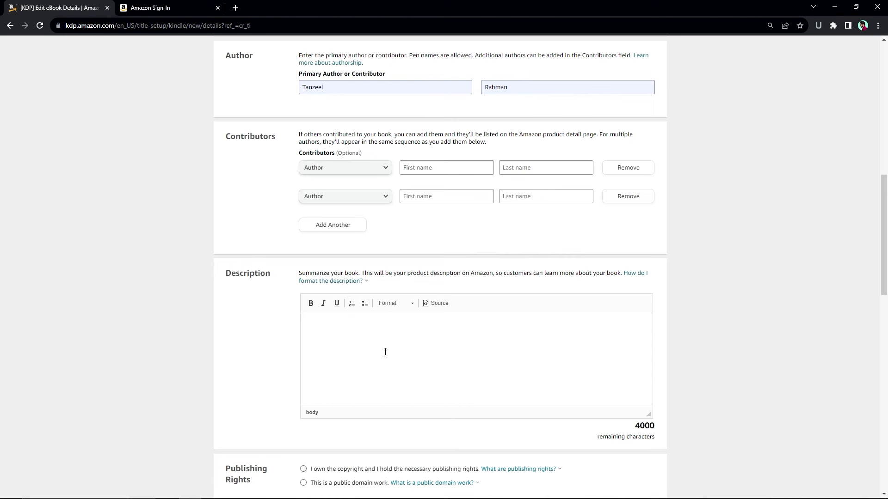
- Enter the description 'Power of unity is to make children', claim copyright, and mark it not explicit
text(Power of unity is to make children unite)
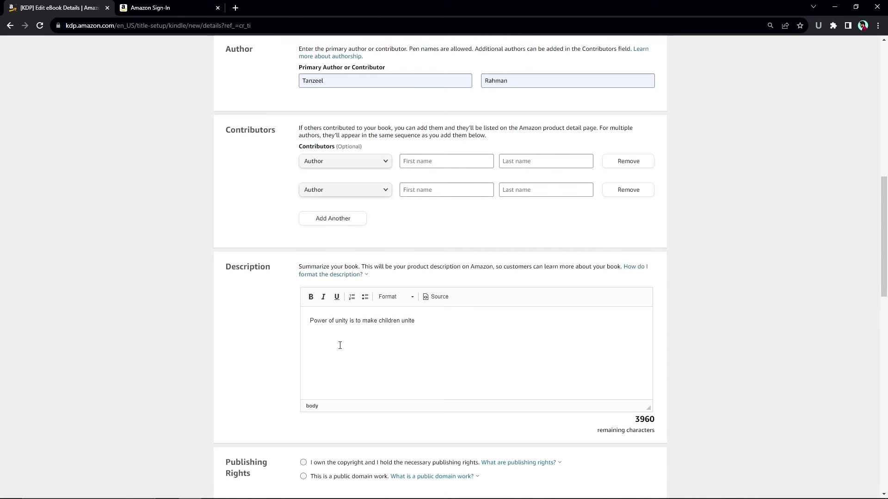
scroll(353, 340, down, 3)
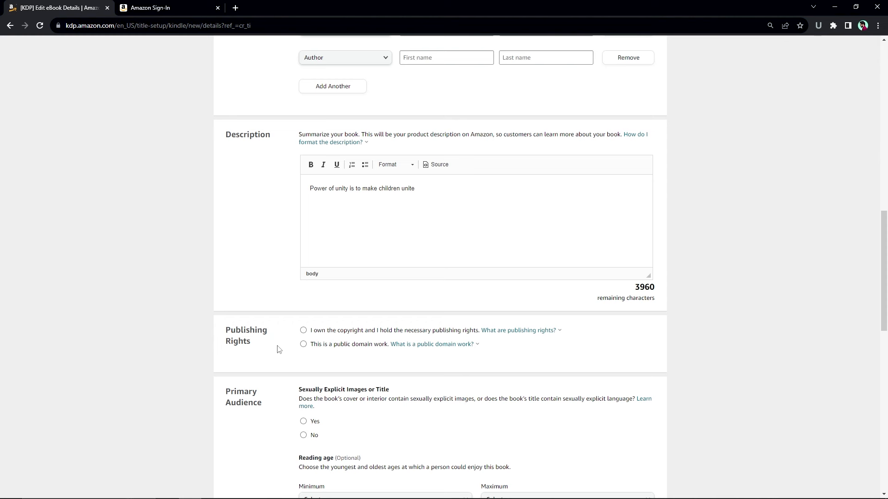
click(303, 330)
scroll(569, 351, down, 2)
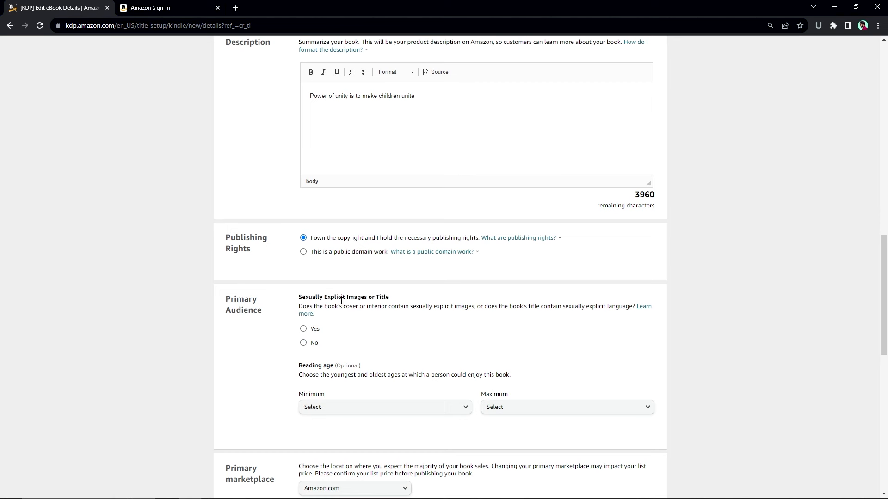
click(307, 343)
- Set the reading age range to minimum 4 and maximum 9
scroll(419, 305, down, 2)
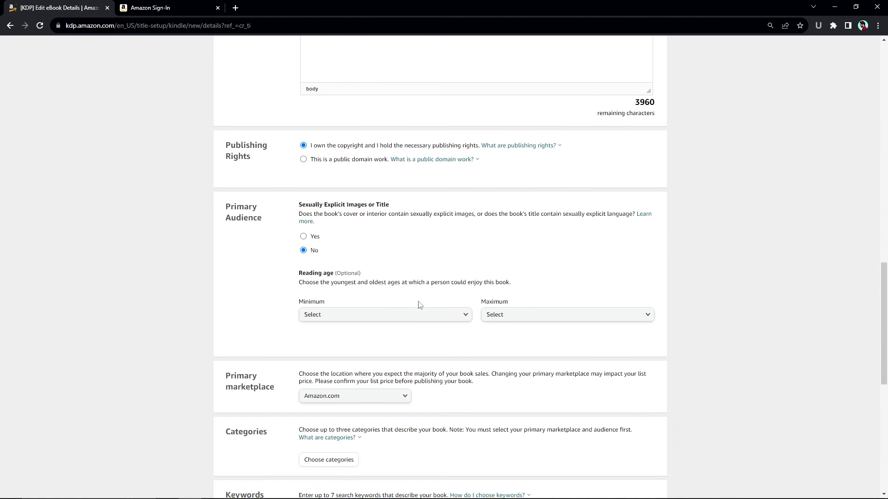
click(389, 315)
click(332, 178)
click(569, 315)
click(516, 374)
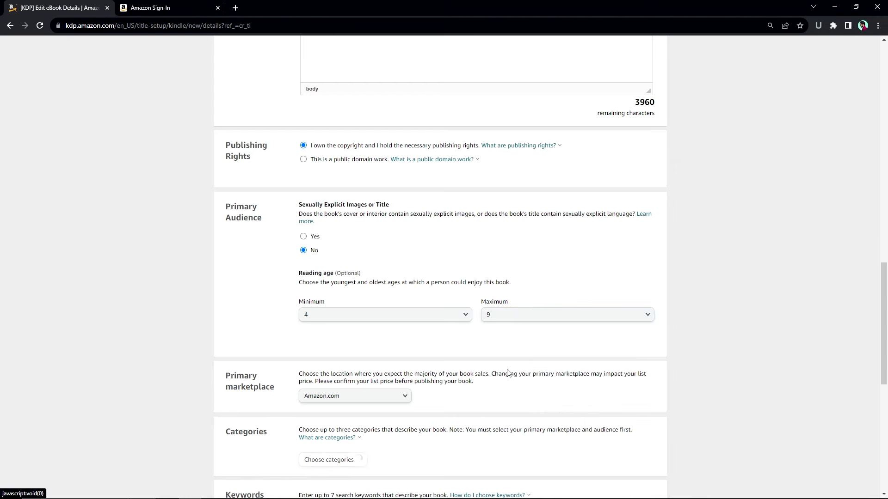
scroll(453, 323, down, 1)
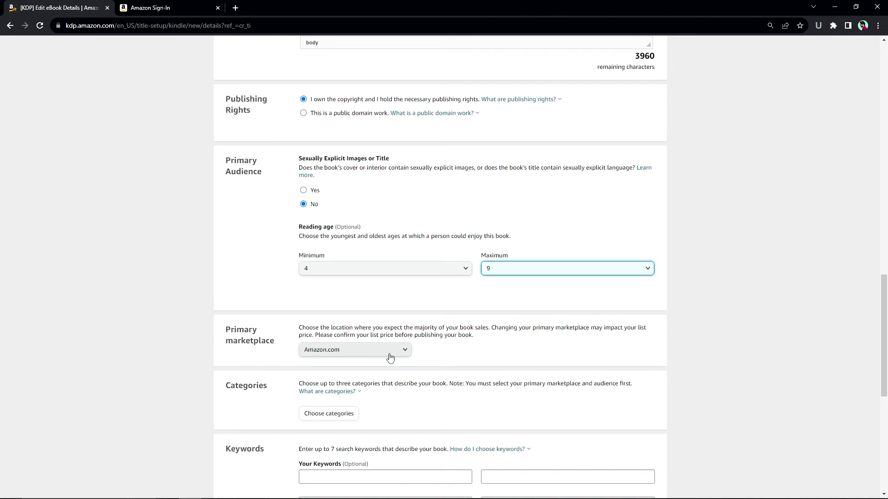
scroll(343, 360, down, 1)
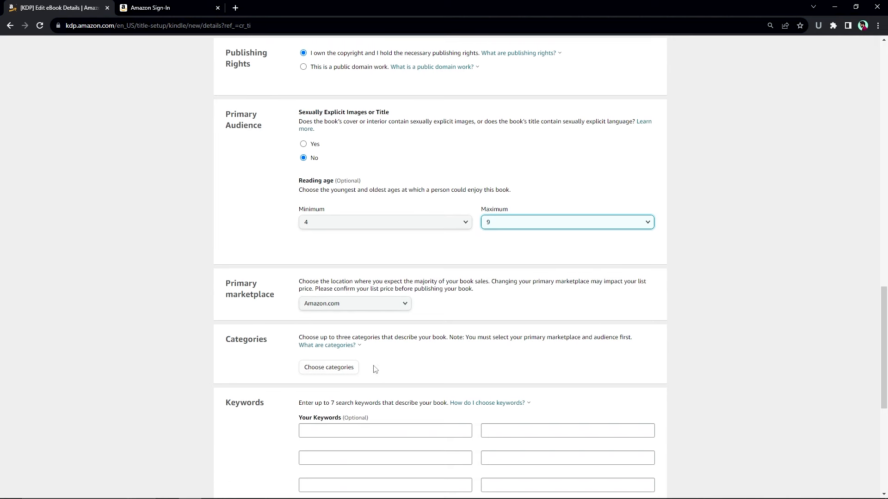
click(342, 369)
- Place the book under Children's eBooks › Action & Adventure: Fantasy & Magic, Interactive Adventure and Superheroes
click(318, 253)
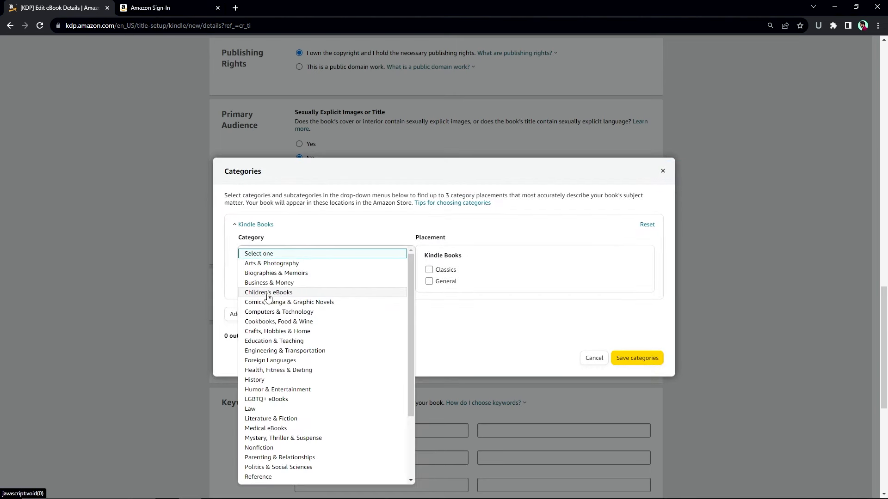
click(296, 292)
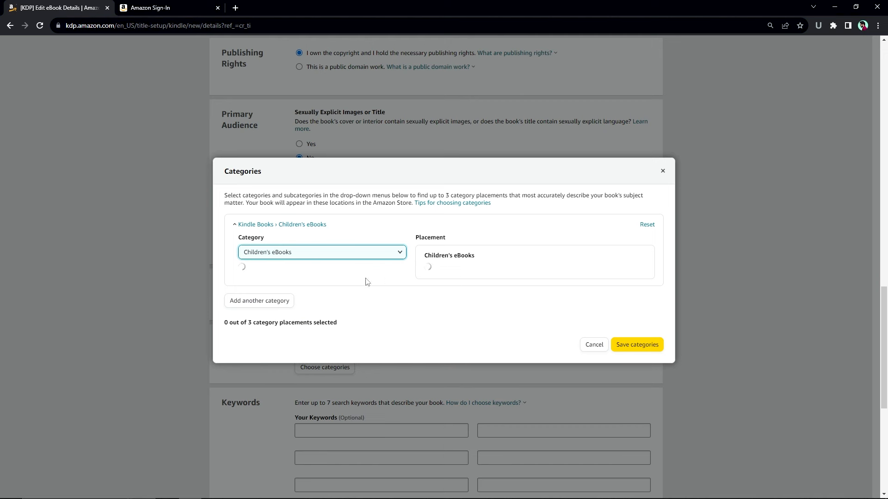
click(318, 283)
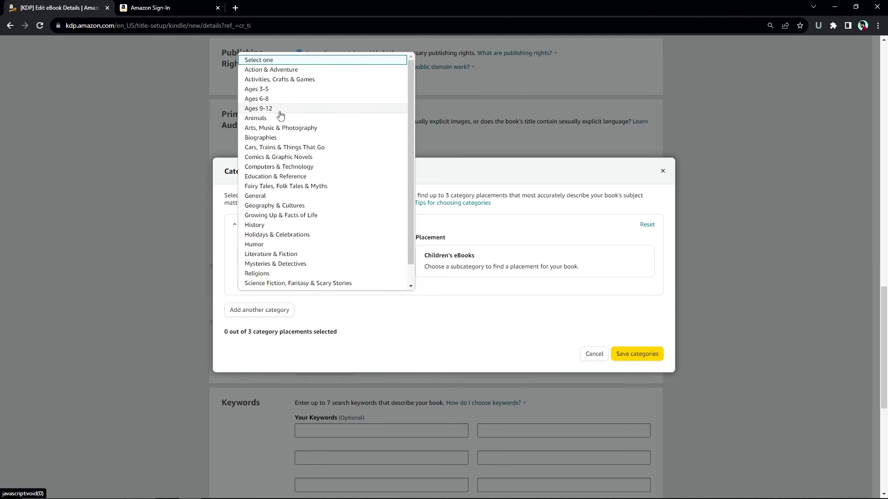
click(305, 70)
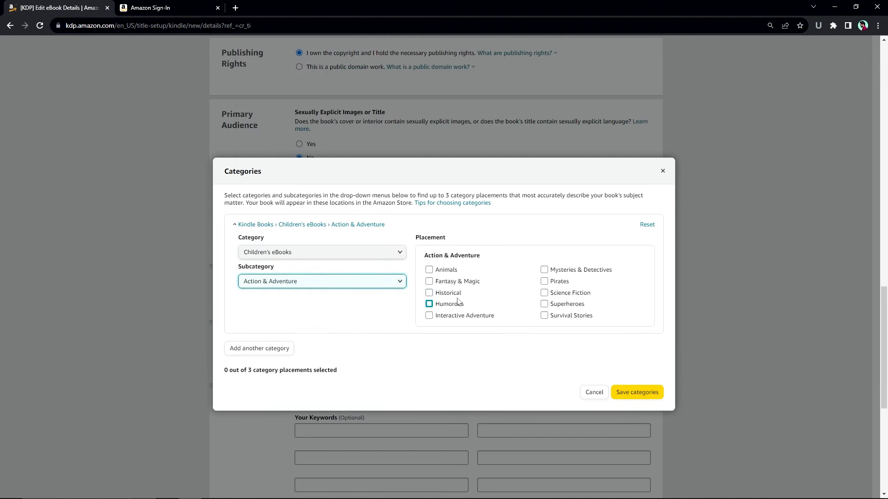
click(458, 284)
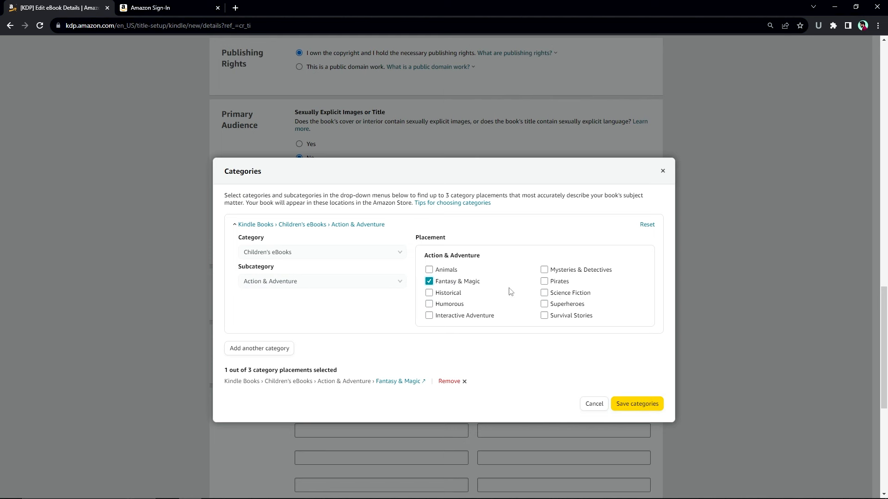
click(467, 319)
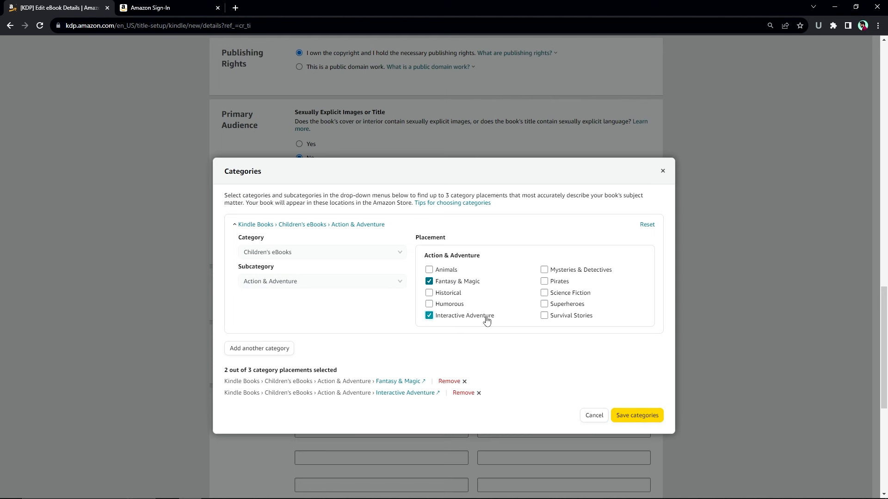
click(550, 305)
click(635, 426)
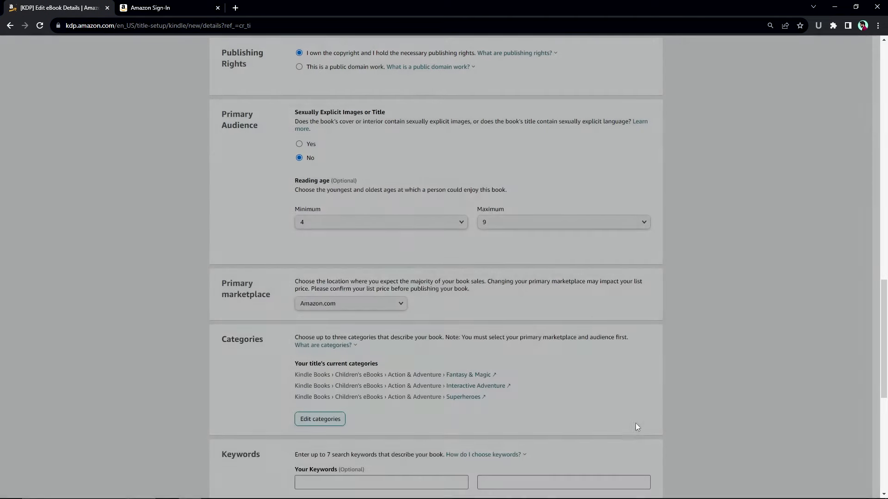
scroll(431, 329, down, 1)
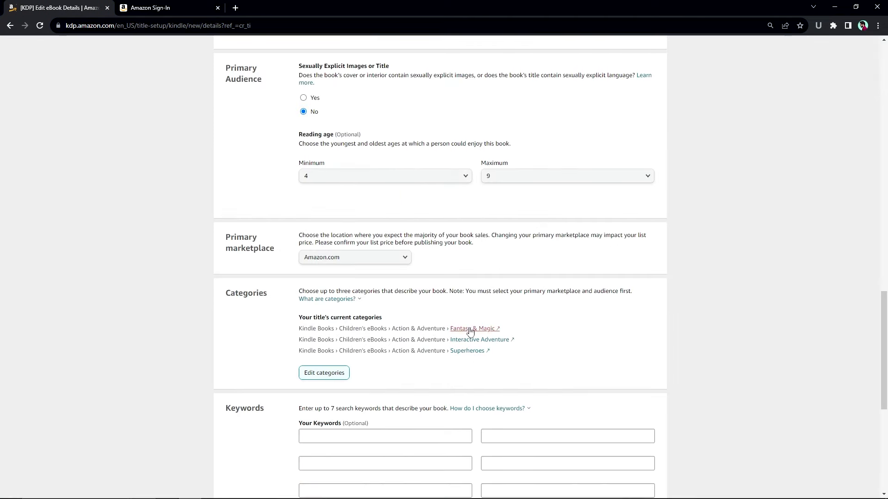
scroll(444, 324, down, 3)
- Add keywords 'children book' and 'action book', then save the details and continue to Content
click(412, 300)
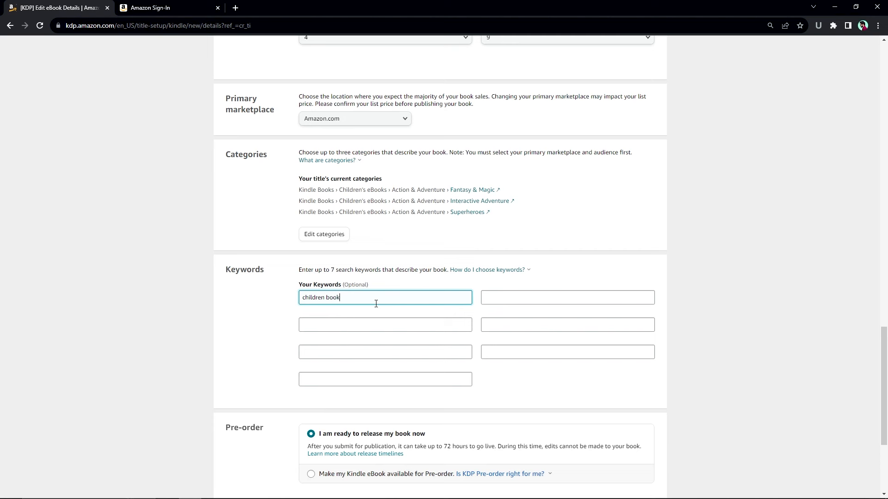
click(512, 270)
click(652, 300)
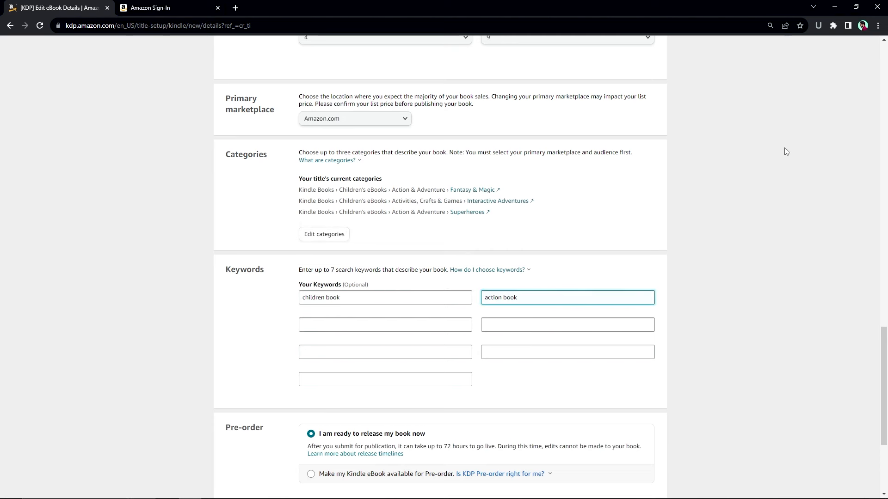
scroll(450, 327, down, 2)
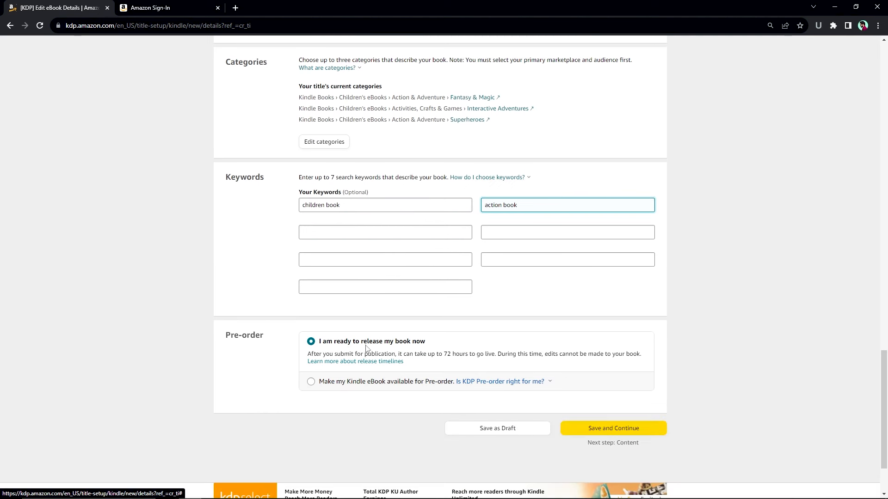
click(588, 429)
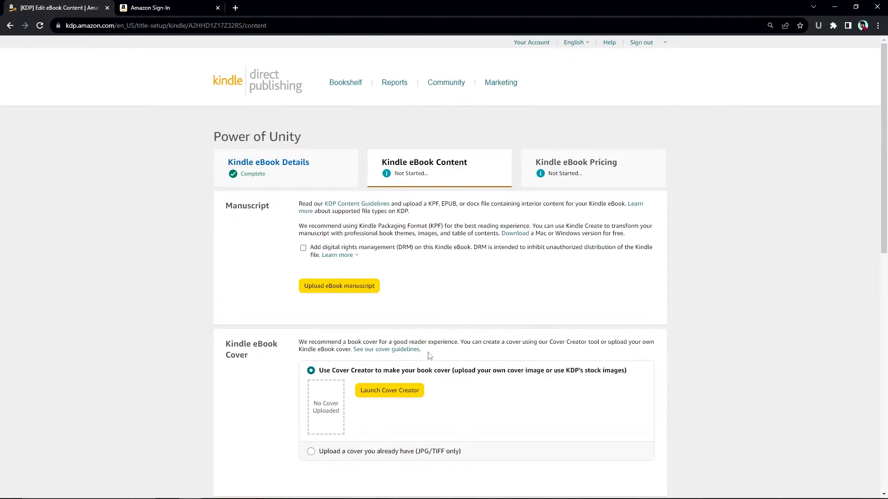
scroll(439, 359, down, 3)
scroll(440, 359, down, 3)
scroll(422, 345, up, 4)
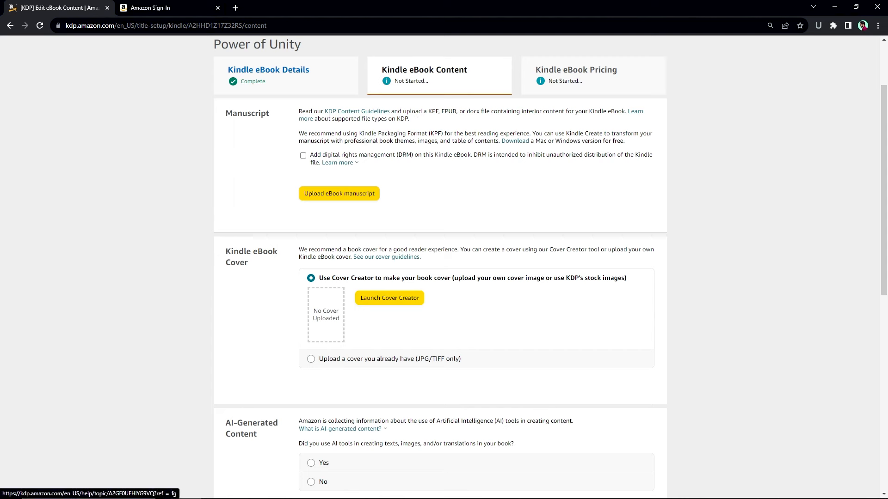
drag(438, 115, 450, 112)
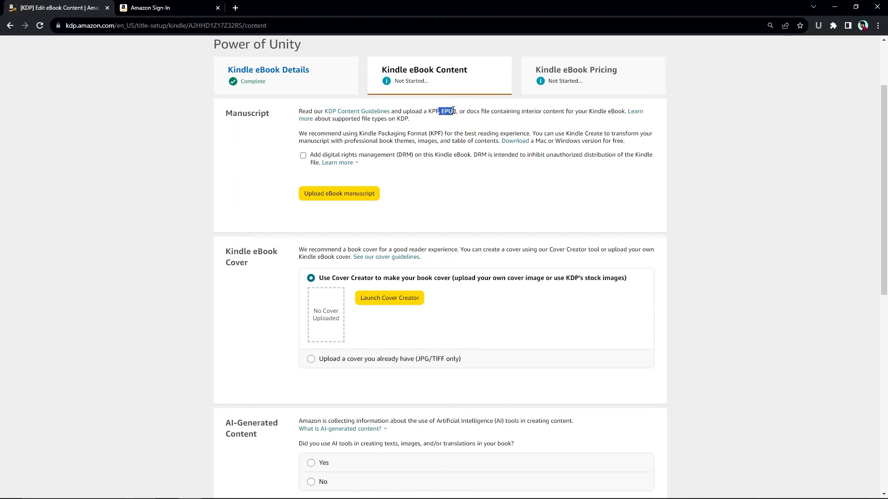
click(458, 114)
drag(455, 110, 442, 110)
drag(465, 112, 476, 110)
scroll(503, 219, up, 1)
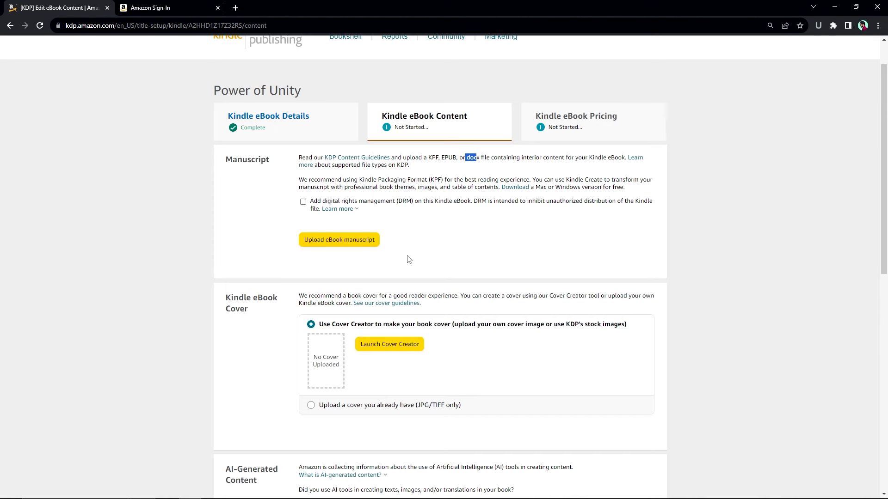
- Upload the coloring book PDF as the eBook manuscript, continuing with PDF
click(346, 244)
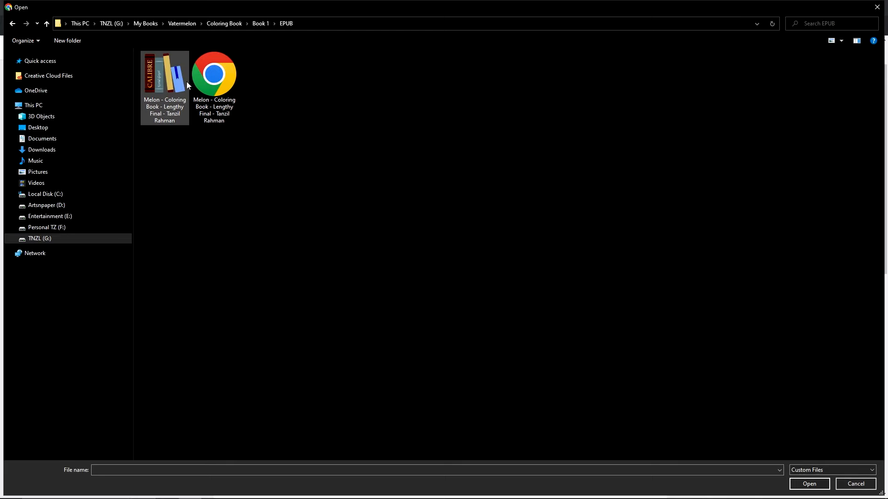
double_click(218, 86)
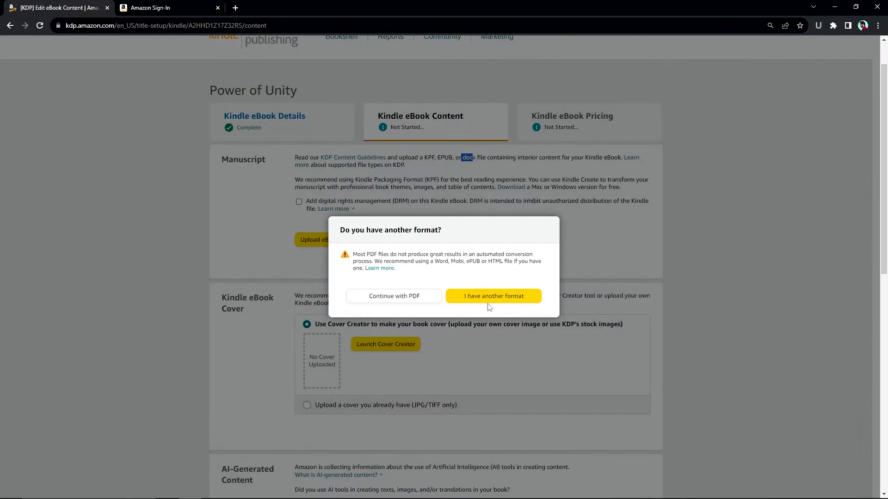
click(406, 301)
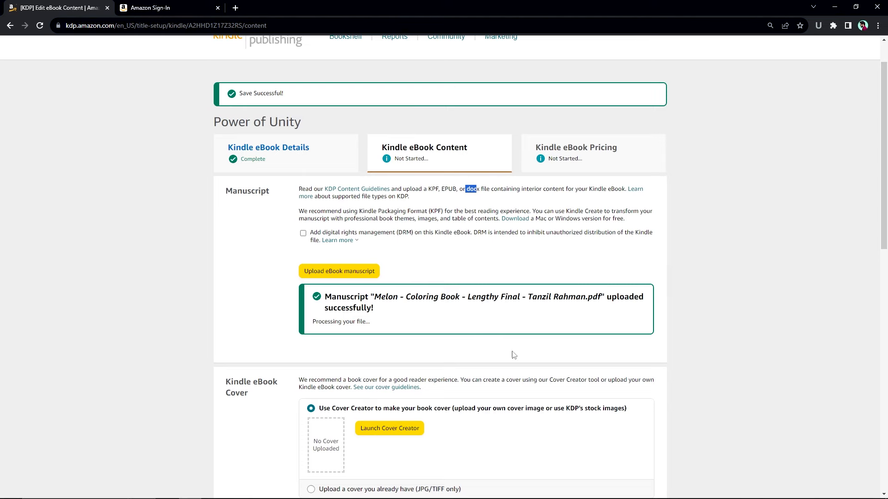
scroll(434, 435, down, 1)
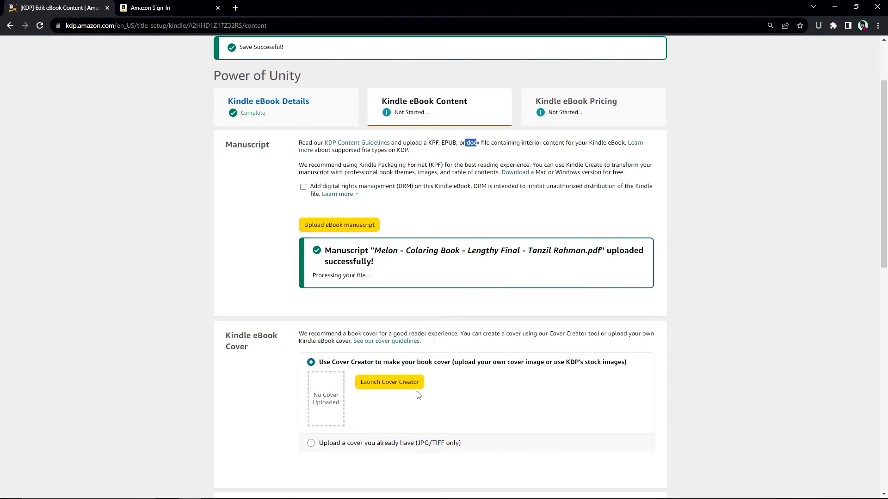
- Choose 'Upload a cover you already have' and upload the existing cover image file
click(353, 443)
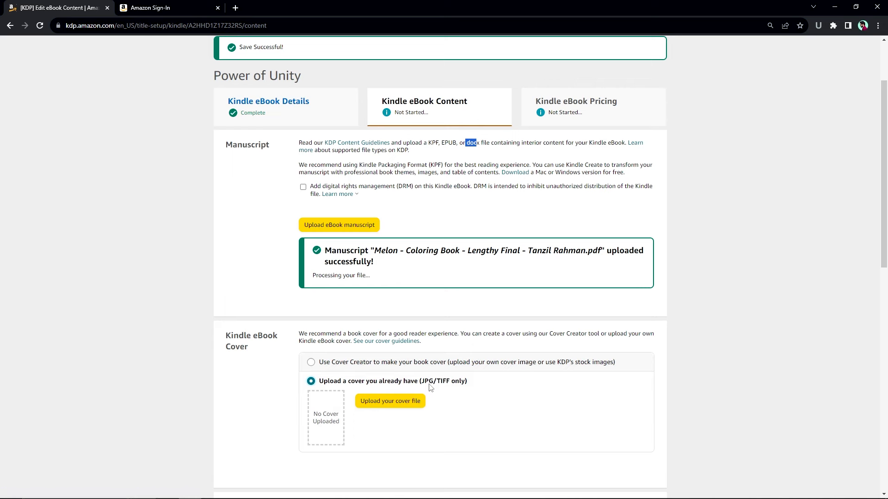
click(408, 404)
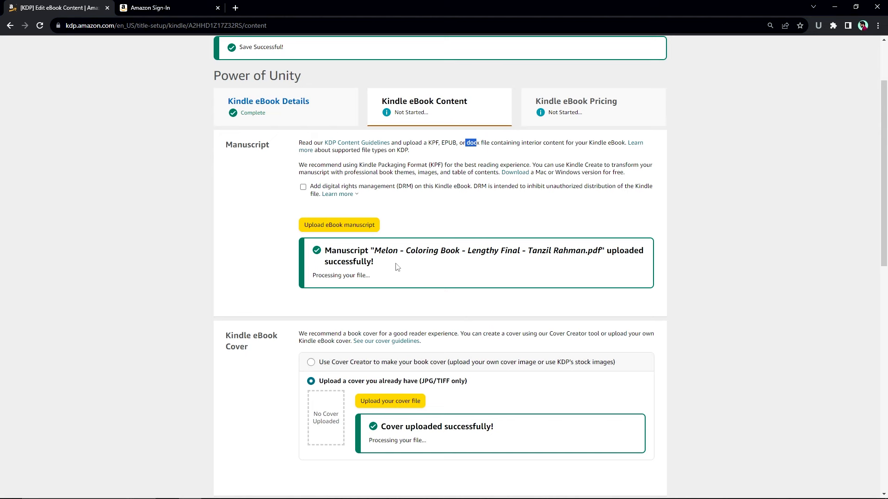
scroll(500, 418, down, 2)
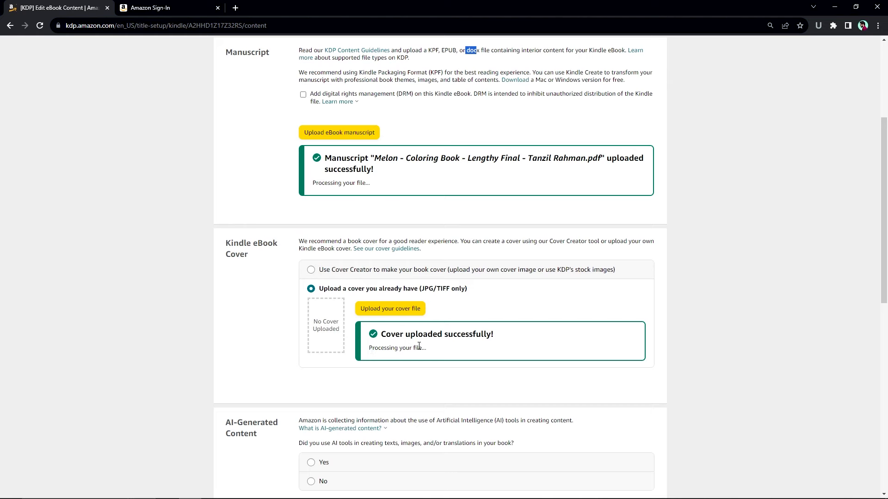
scroll(463, 210, up, 2)
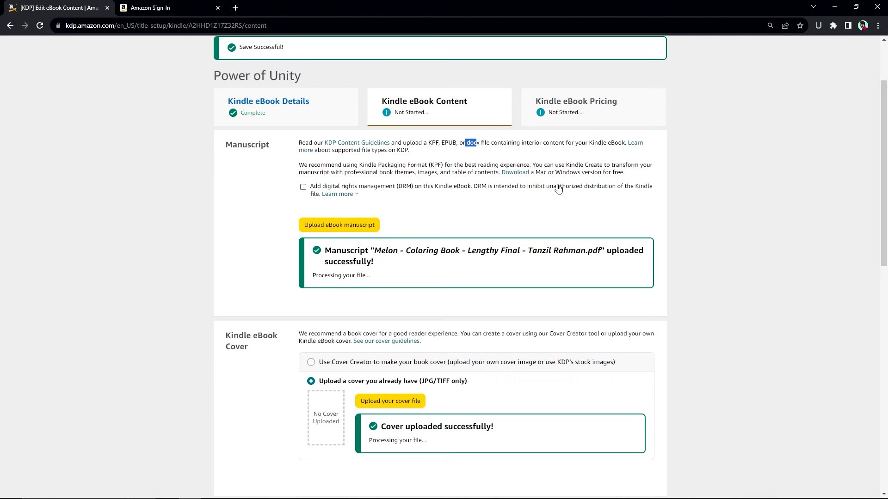
scroll(558, 208, down, 2)
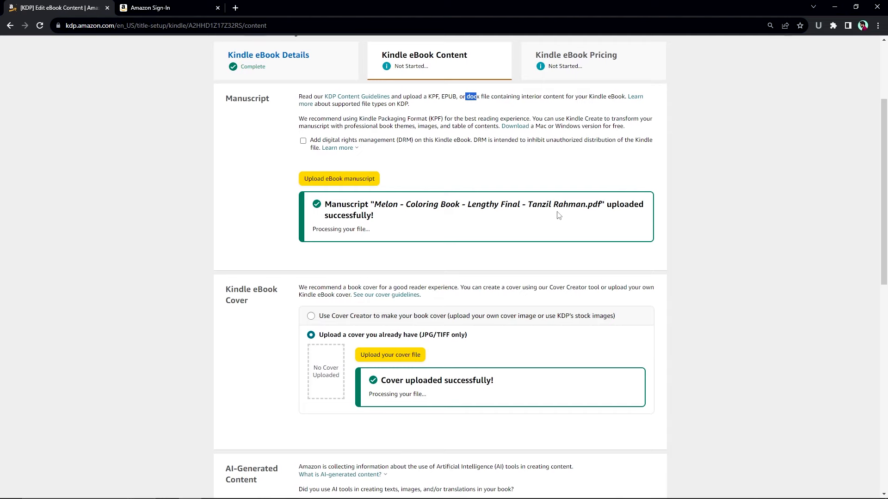
scroll(553, 245, down, 3)
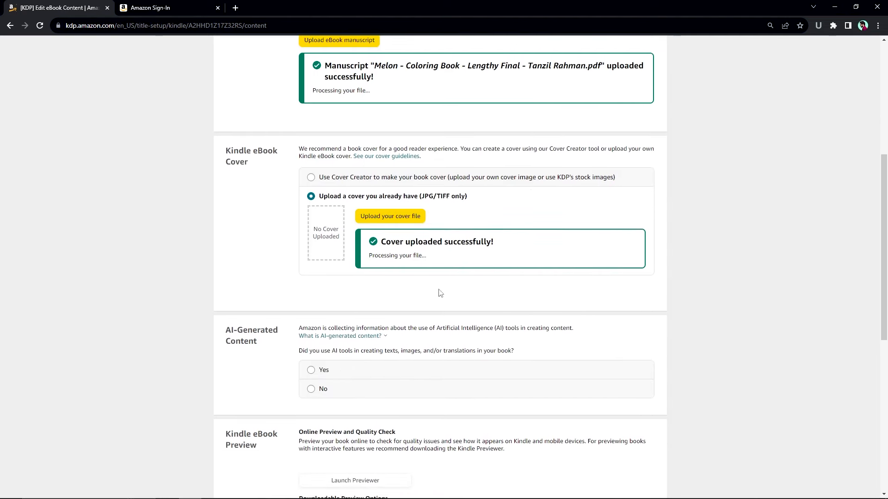
scroll(554, 296, down, 1)
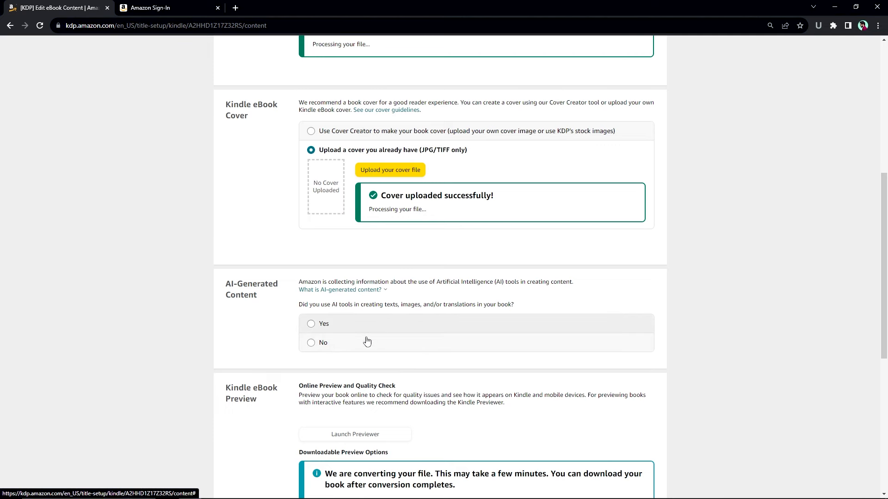
- Answer No to AI-generated content and save the Content page to continue to Pricing
click(338, 350)
scroll(421, 318, down, 3)
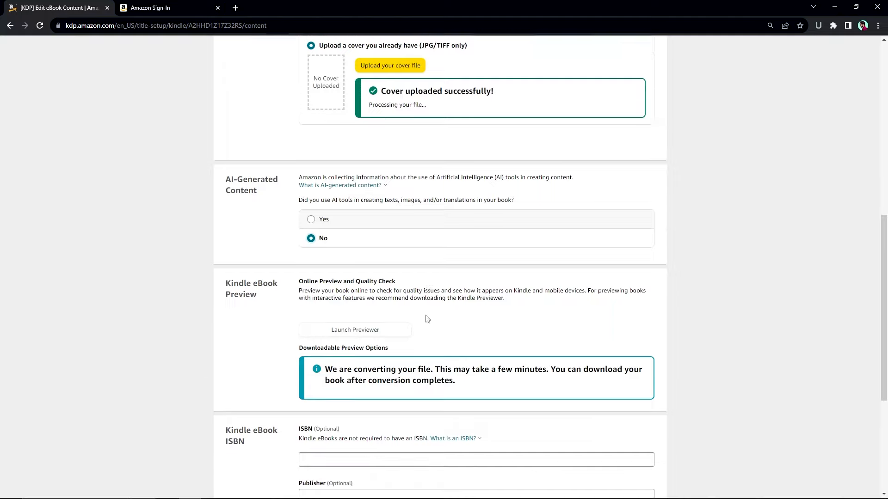
scroll(406, 302, down, 2)
scroll(490, 318, up, 12)
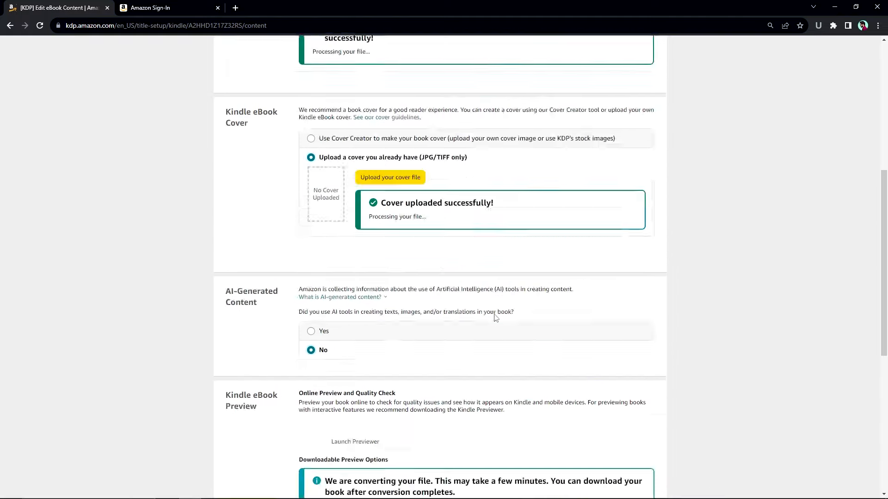
scroll(532, 323, down, 13)
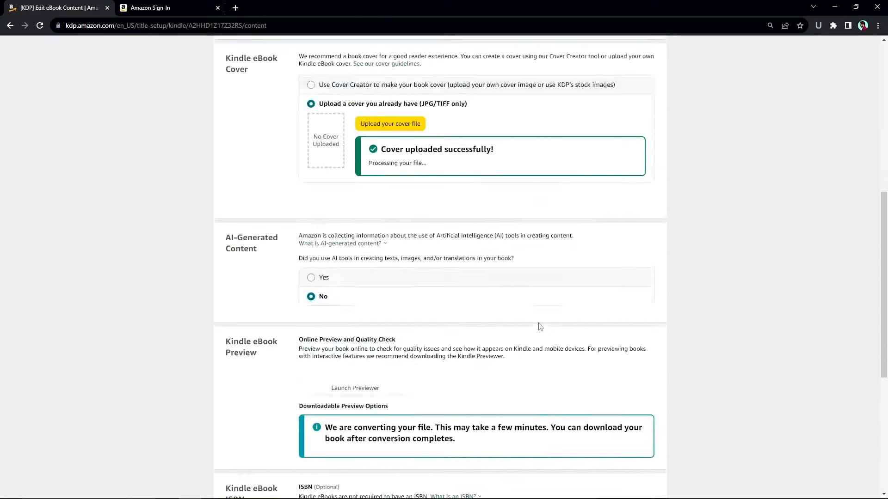
click(637, 320)
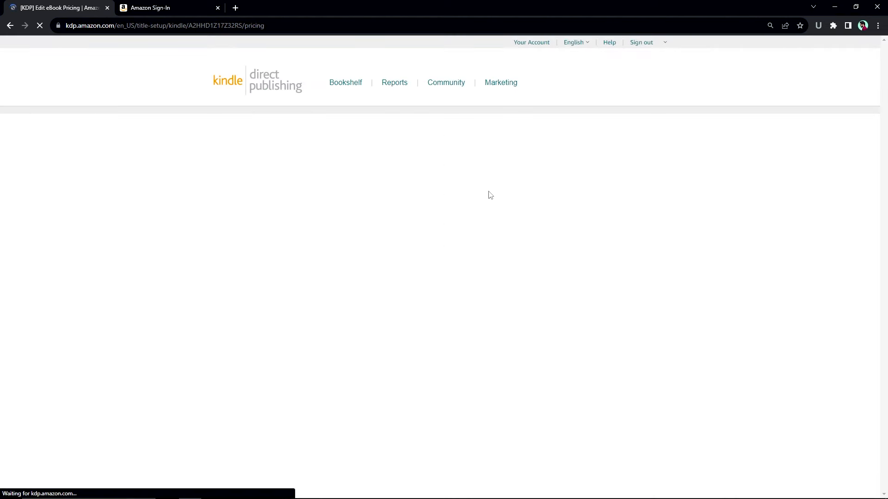
- Review the Pricing page down to royalty options and try the 70% royalty plan
scroll(495, 227, down, 3)
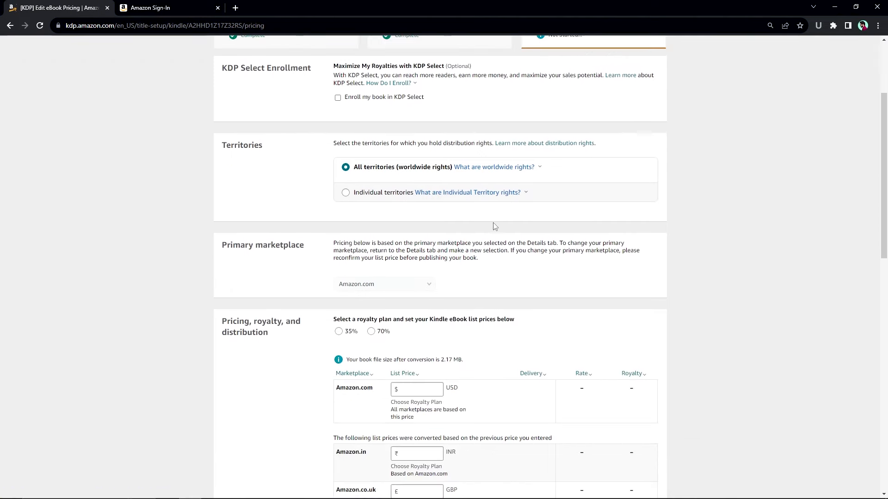
scroll(598, 200, up, 3)
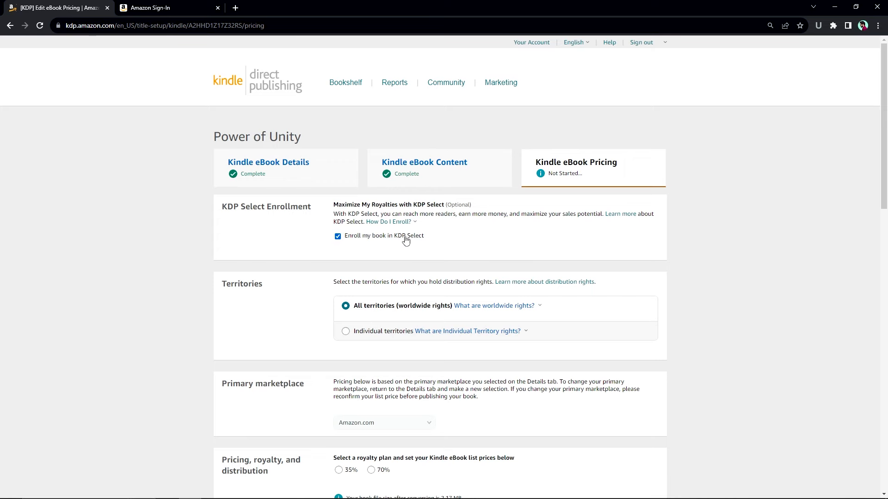
scroll(476, 255, down, 1)
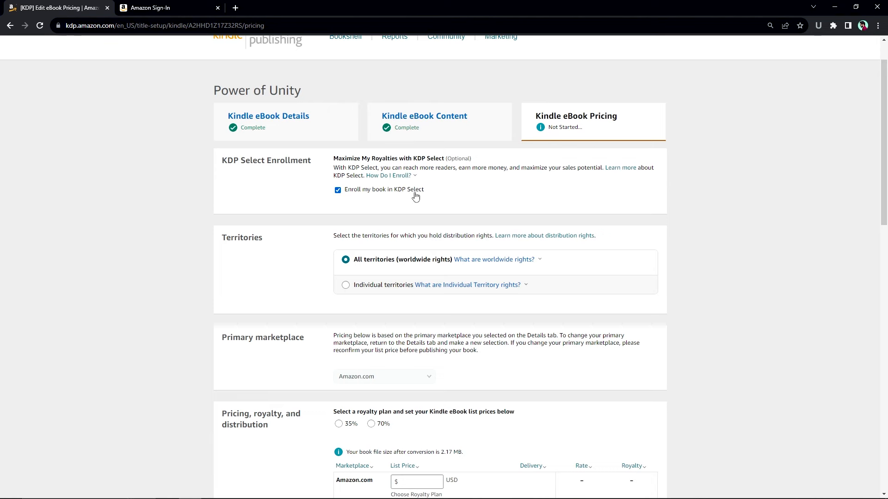
scroll(455, 196, down, 1)
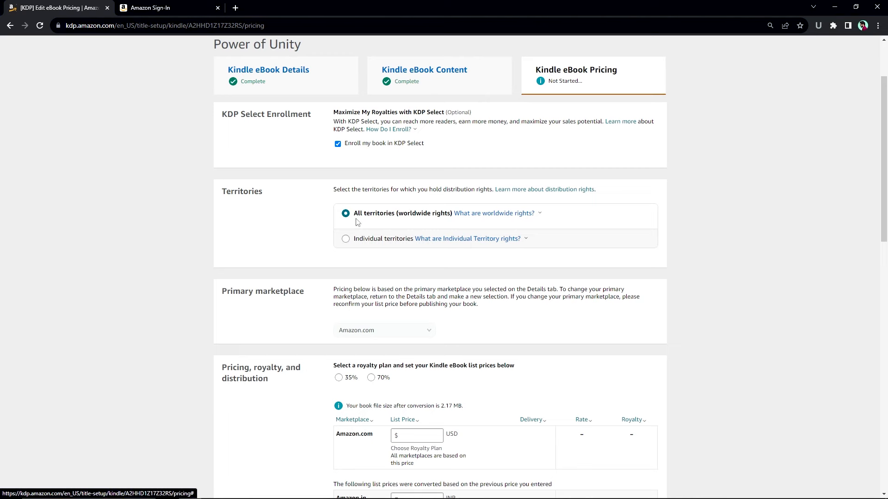
scroll(366, 250, down, 2)
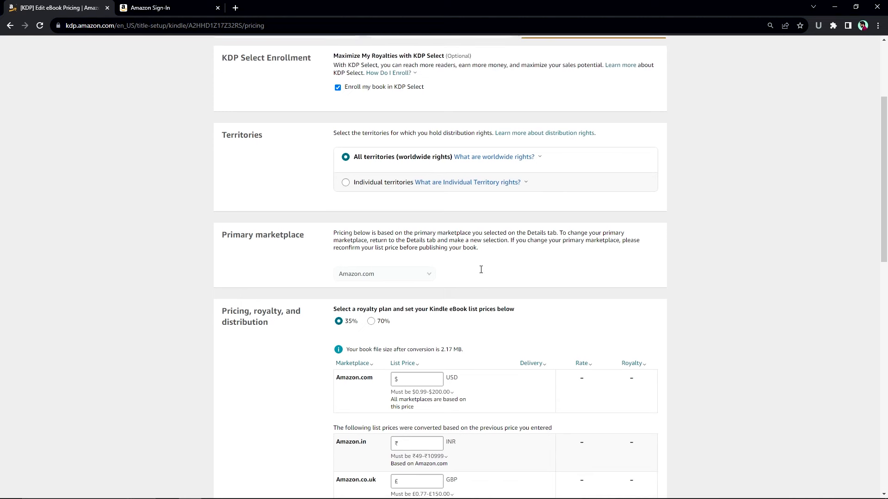
scroll(481, 270, up, 1)
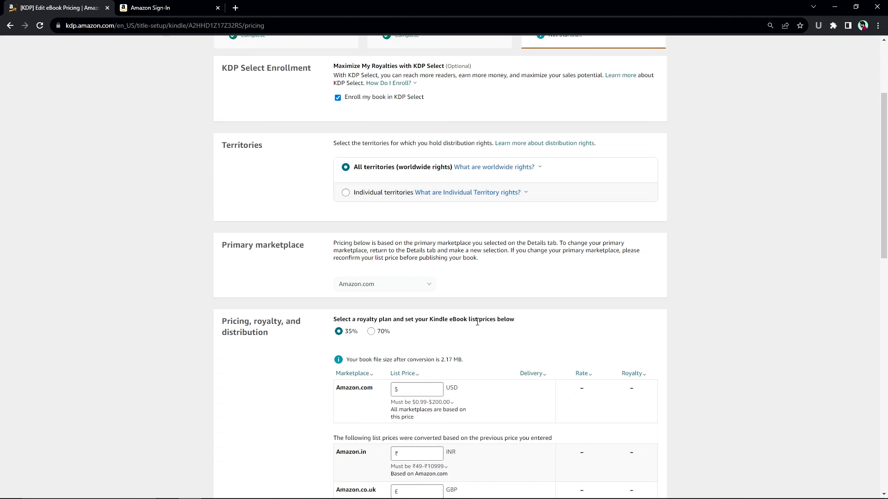
scroll(356, 324, down, 1)
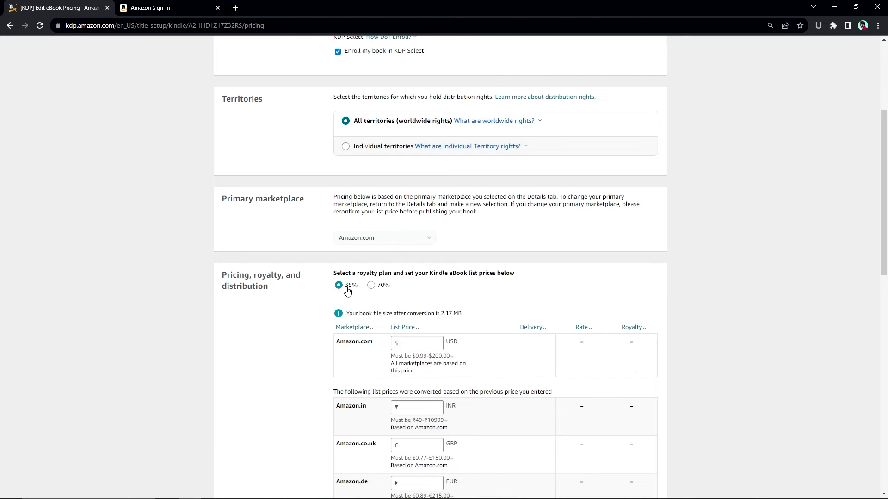
click(380, 288)
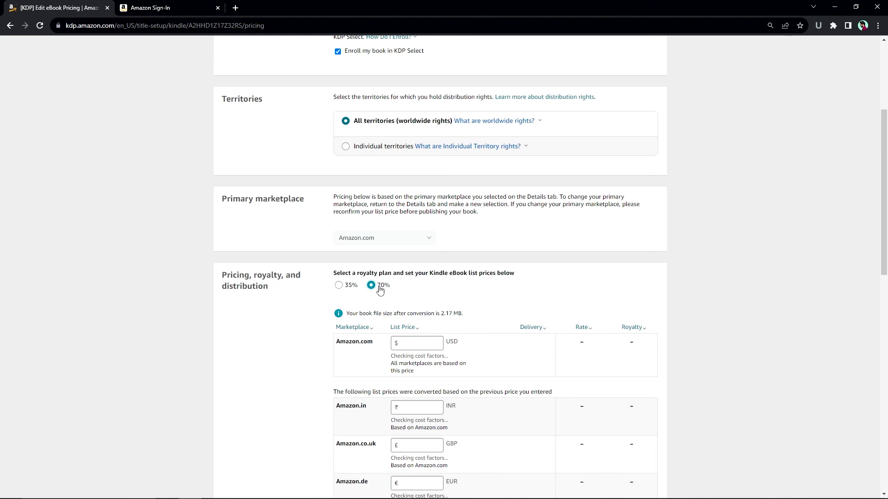
- Switch back to the 35% royalty plan, check the allowed price range, and focus the Amazon.com list price
click(342, 286)
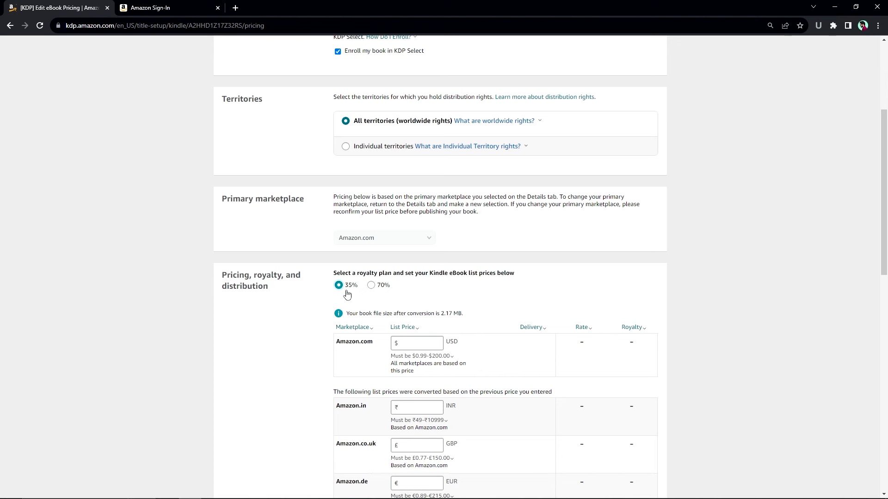
click(425, 344)
click(413, 357)
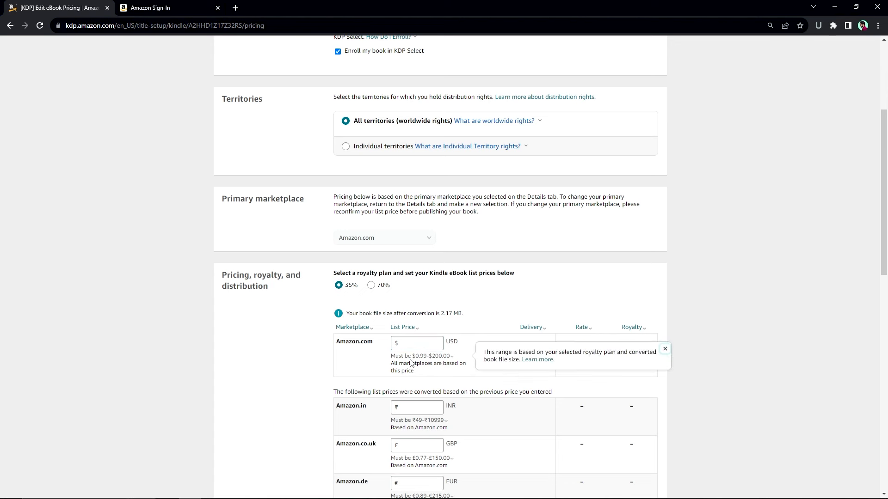
click(437, 347)
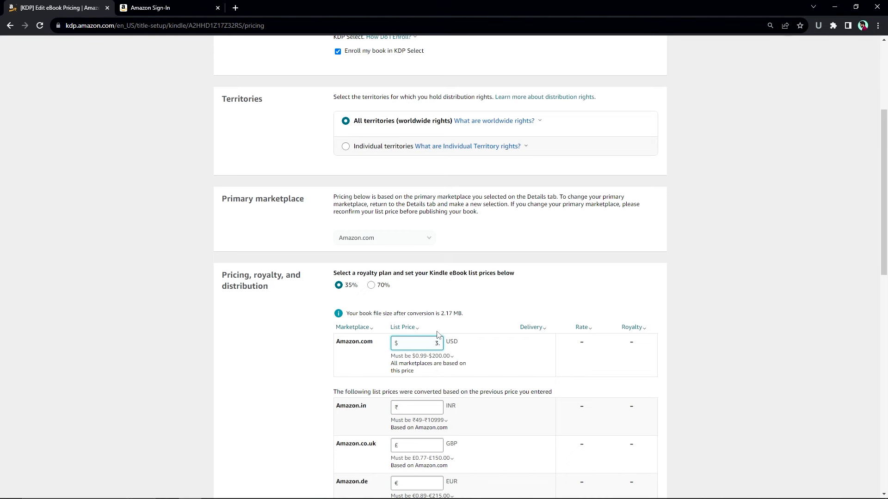
- Enter a $3.99 Amazon.com list price, giving a $1.40 royalty at 35%
text(99)
click(532, 328)
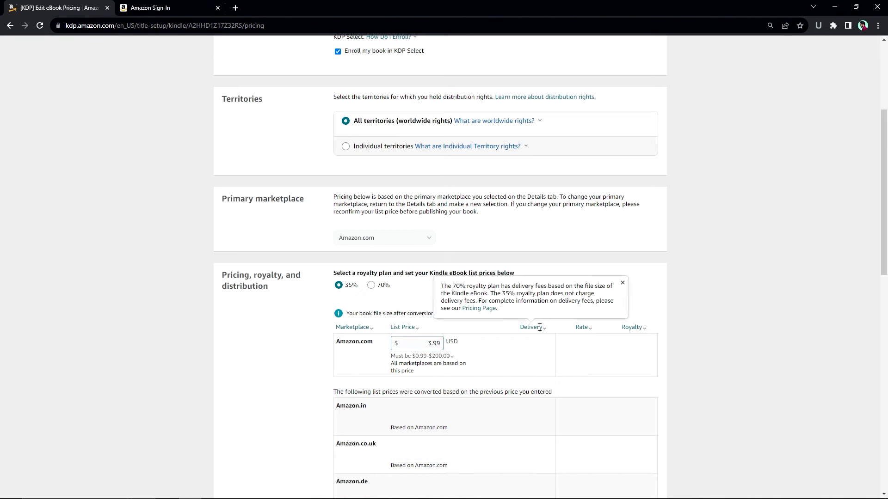
click(472, 352)
click(434, 346)
click(482, 351)
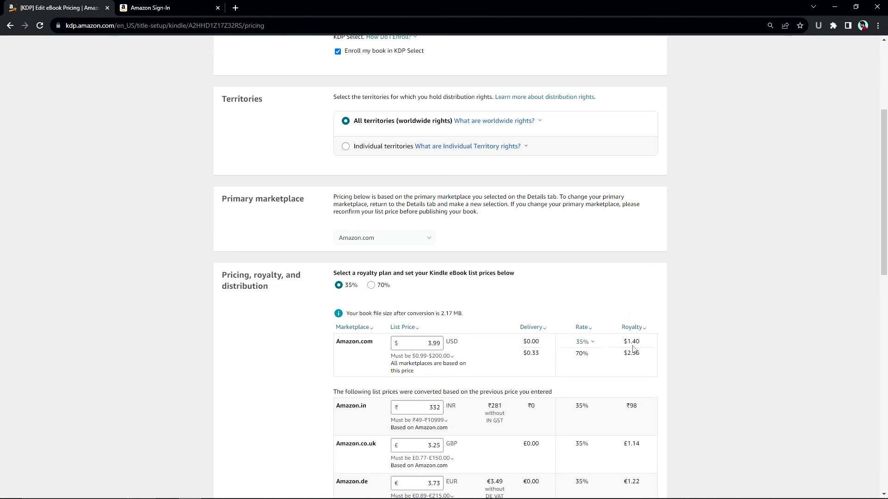
drag(630, 343, 639, 341)
- Review the automatically converted marketplace prices, such as 3.25 on Amazon.co.uk
scroll(633, 360, down, 1)
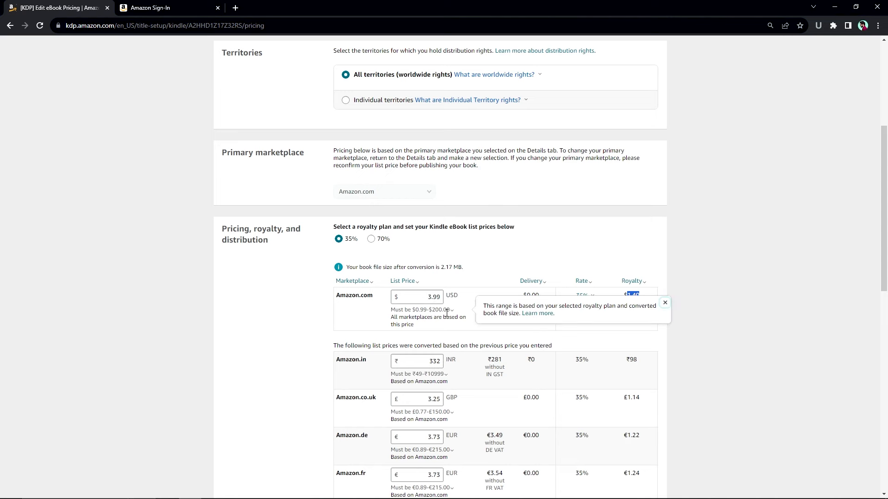
scroll(449, 305, down, 1)
scroll(446, 309, down, 1)
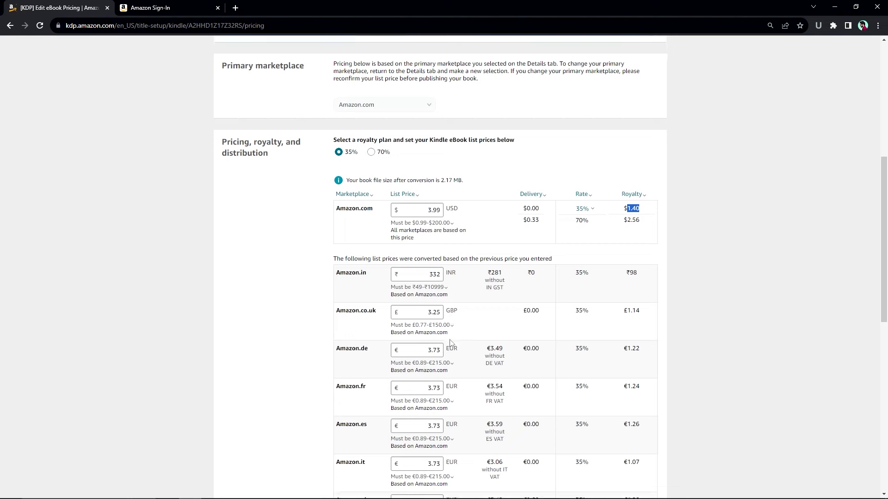
double_click(428, 307)
scroll(412, 347, down, 2)
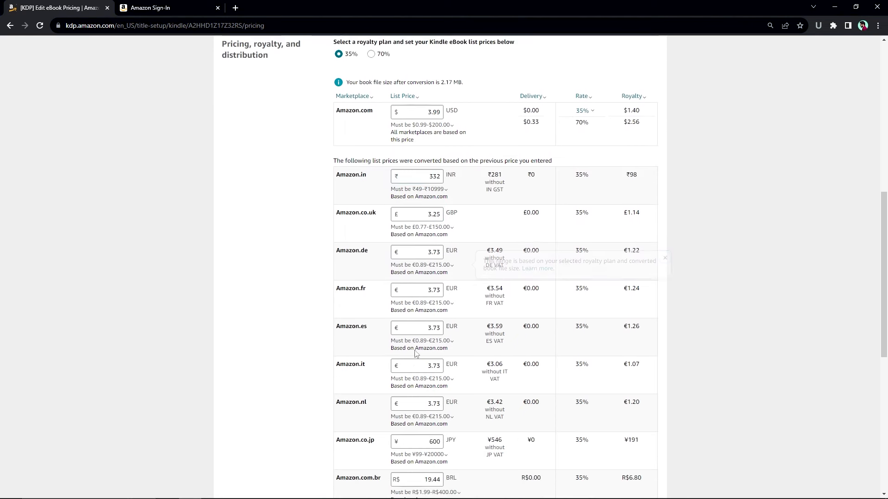
scroll(424, 357, down, 1)
scroll(425, 357, down, 2)
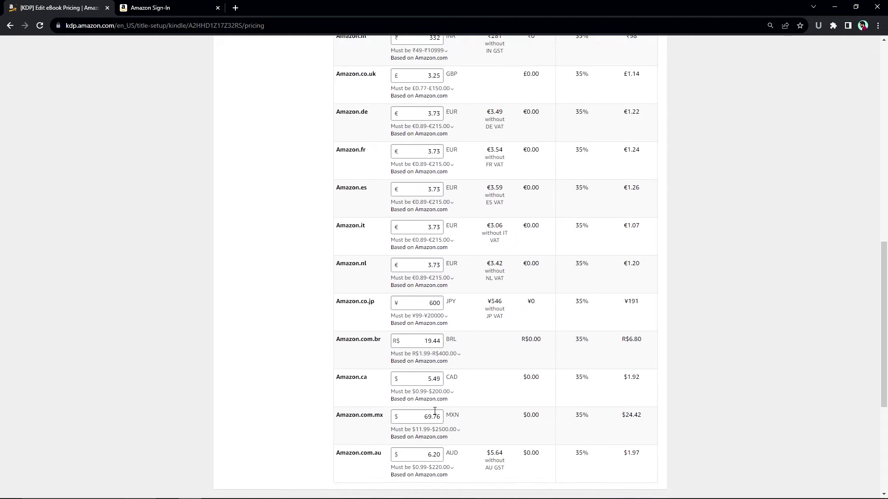
scroll(447, 411, down, 1)
scroll(489, 407, up, 6)
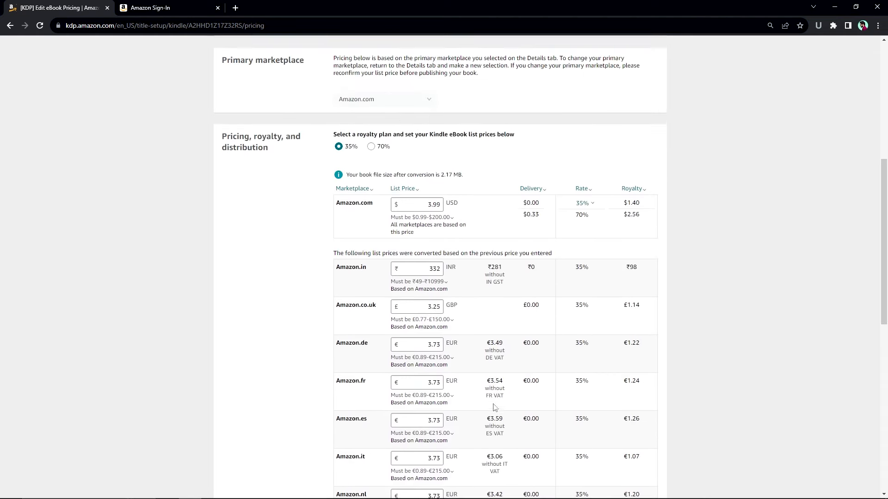
scroll(467, 249, down, 8)
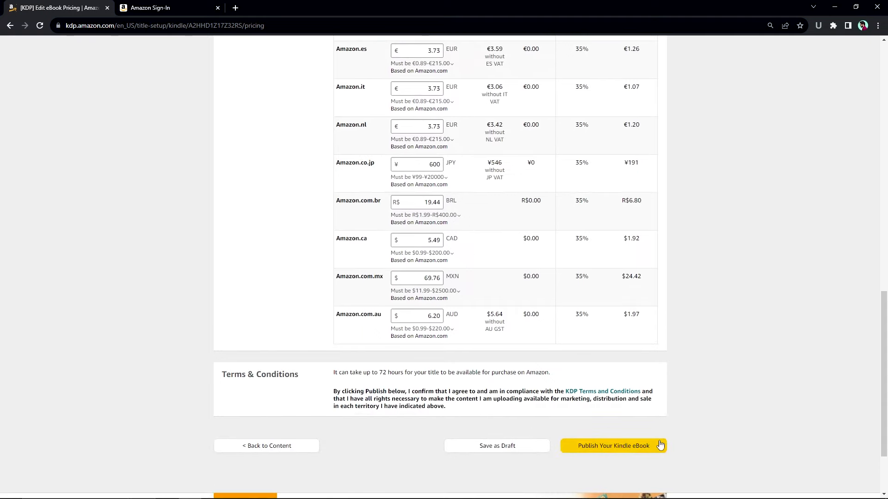
scroll(691, 417, up, 5)
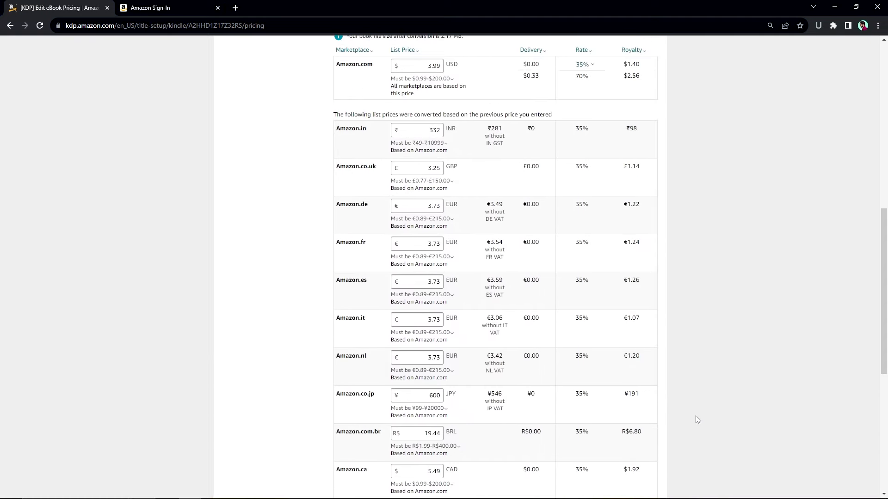
scroll(676, 387, up, 5)
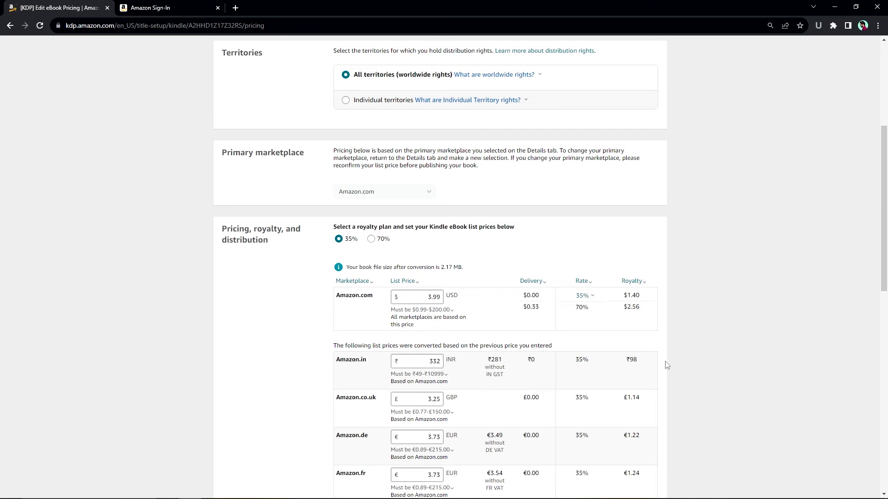
scroll(667, 365, up, 1)
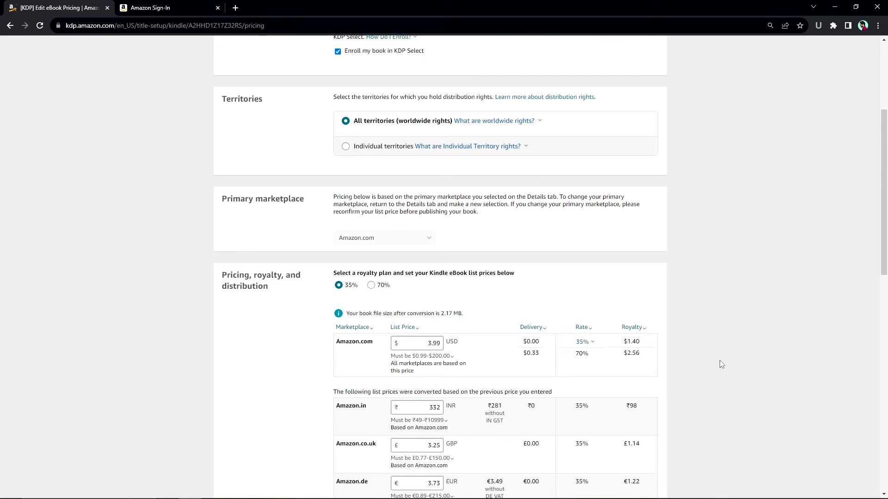
scroll(694, 351, up, 1)
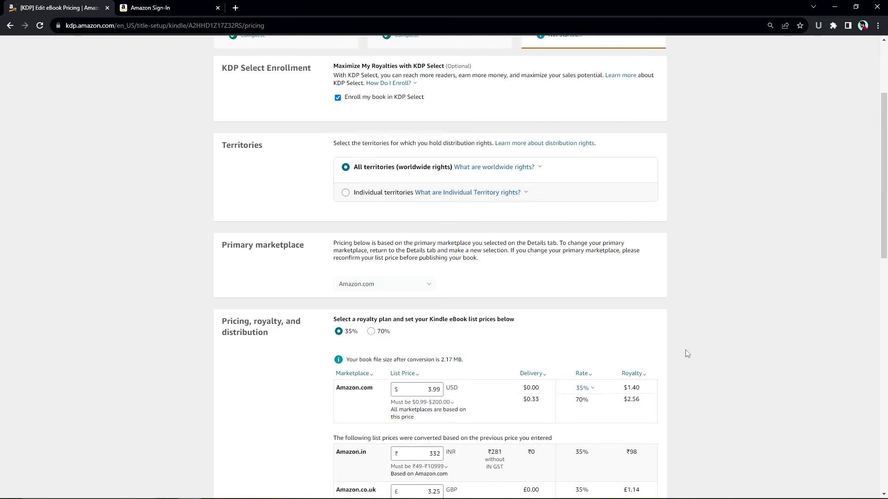
scroll(688, 353, up, 3)
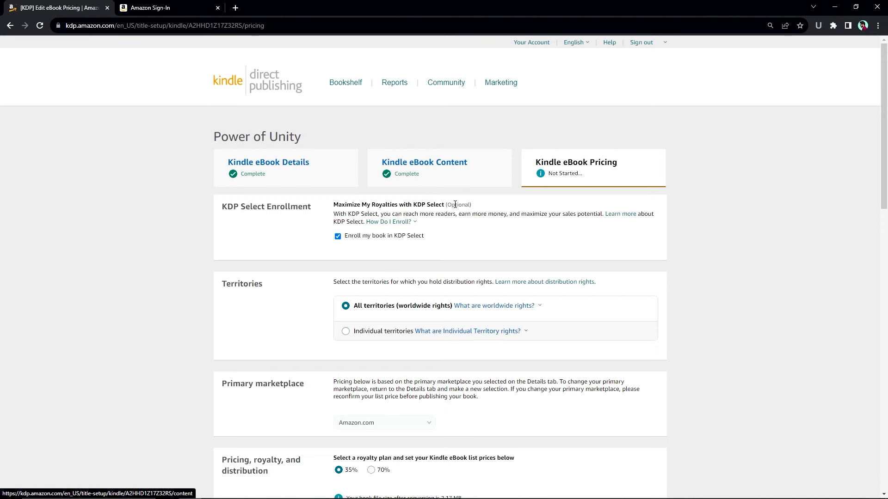
scroll(457, 213, down, 1)
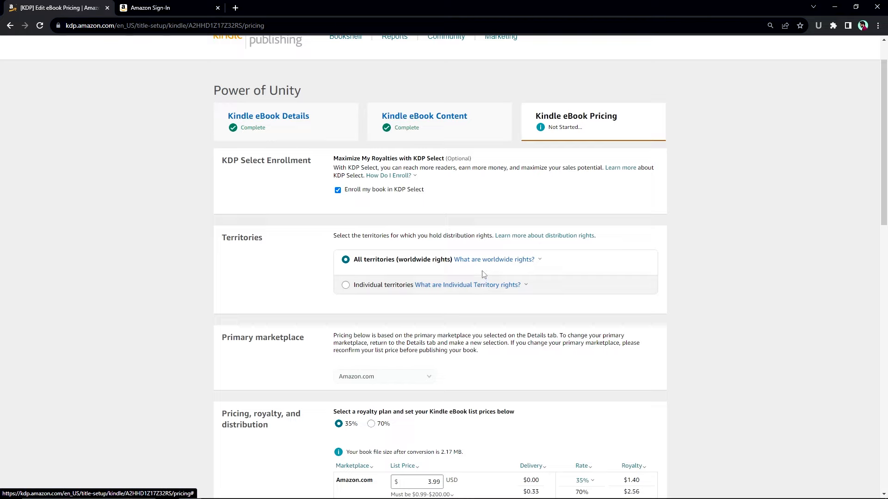
scroll(483, 274, down, 1)
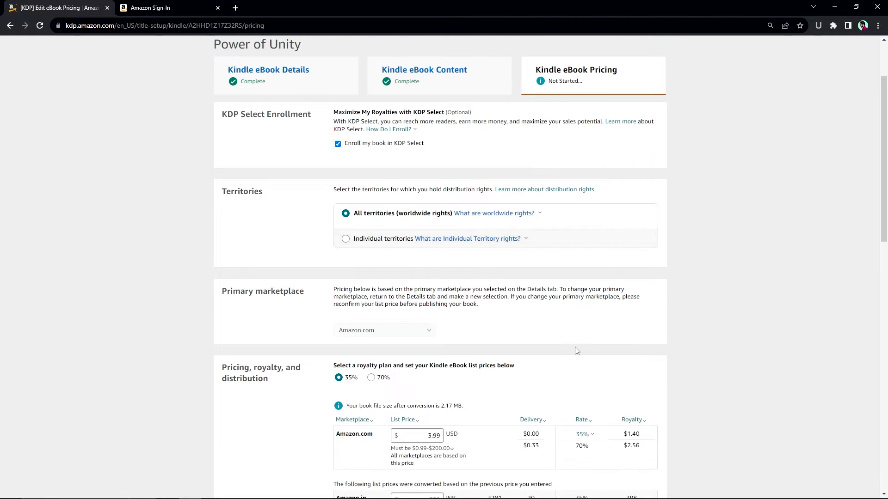
scroll(603, 355, up, 2)
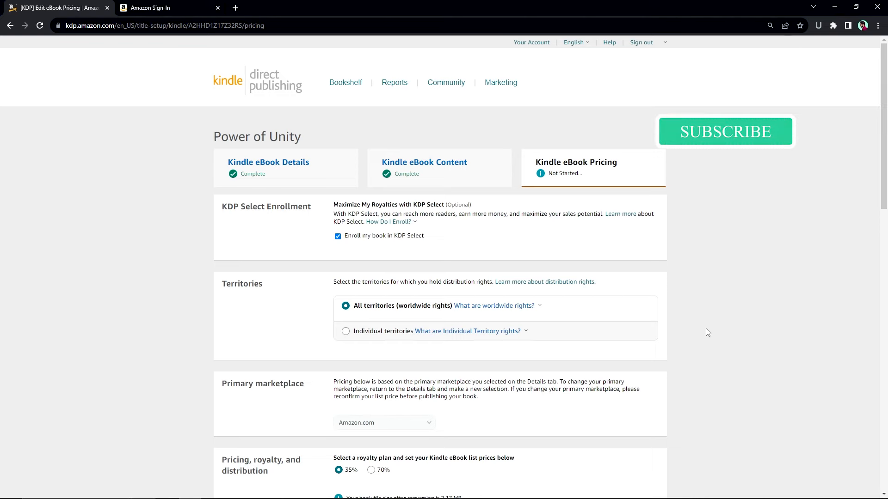
scroll(738, 332, down, 1)
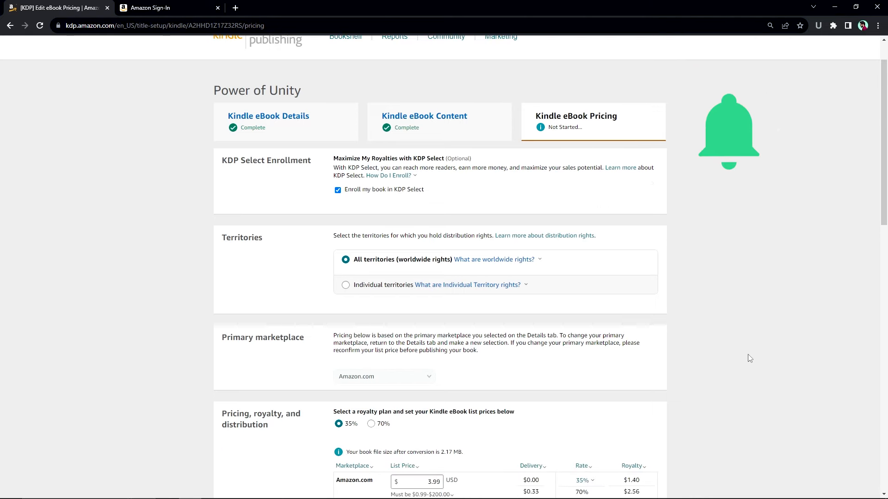